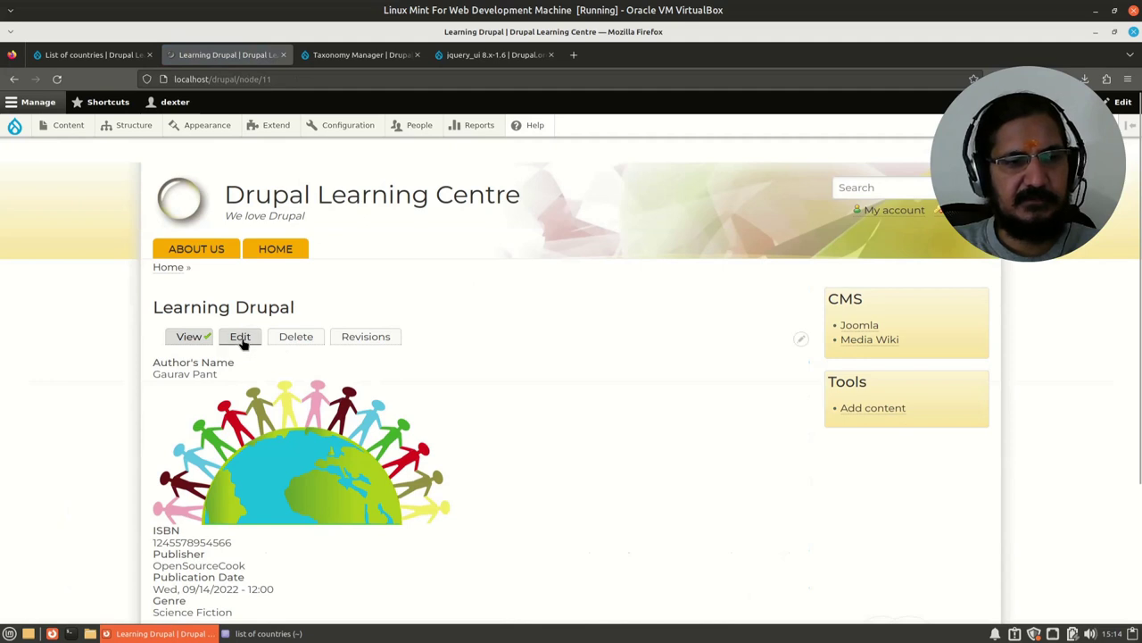
Edit the Learning Drupal book, replace its country of origin with India, save it and review the updated page.
left_click(242, 339)
scroll(173, 371, "down", 15)
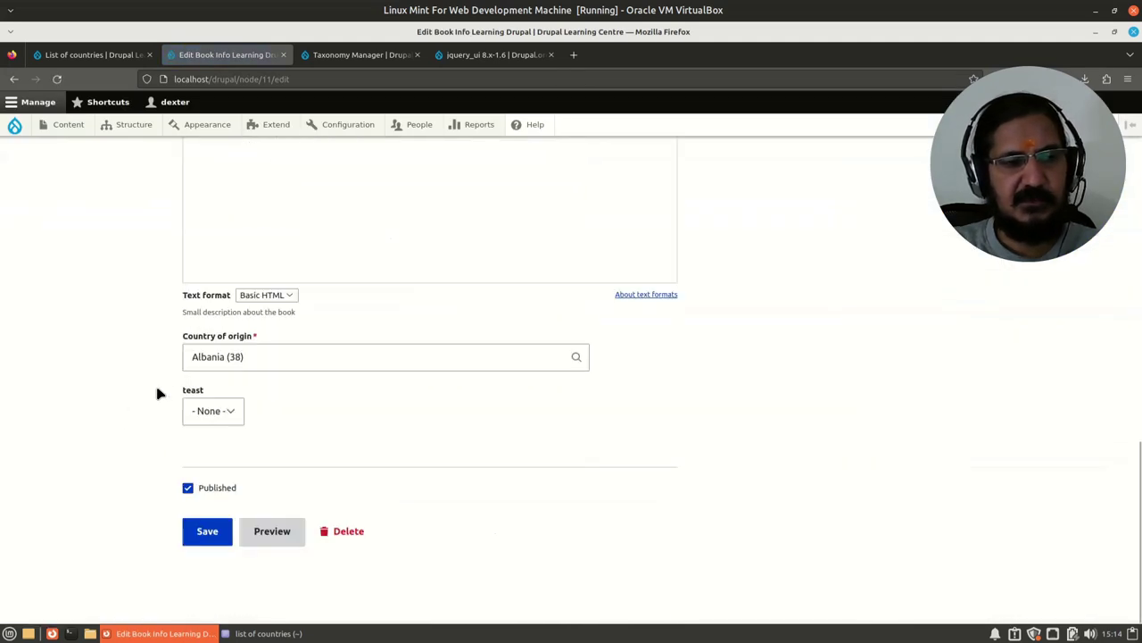
left_click_drag(286, 358, 151, 340)
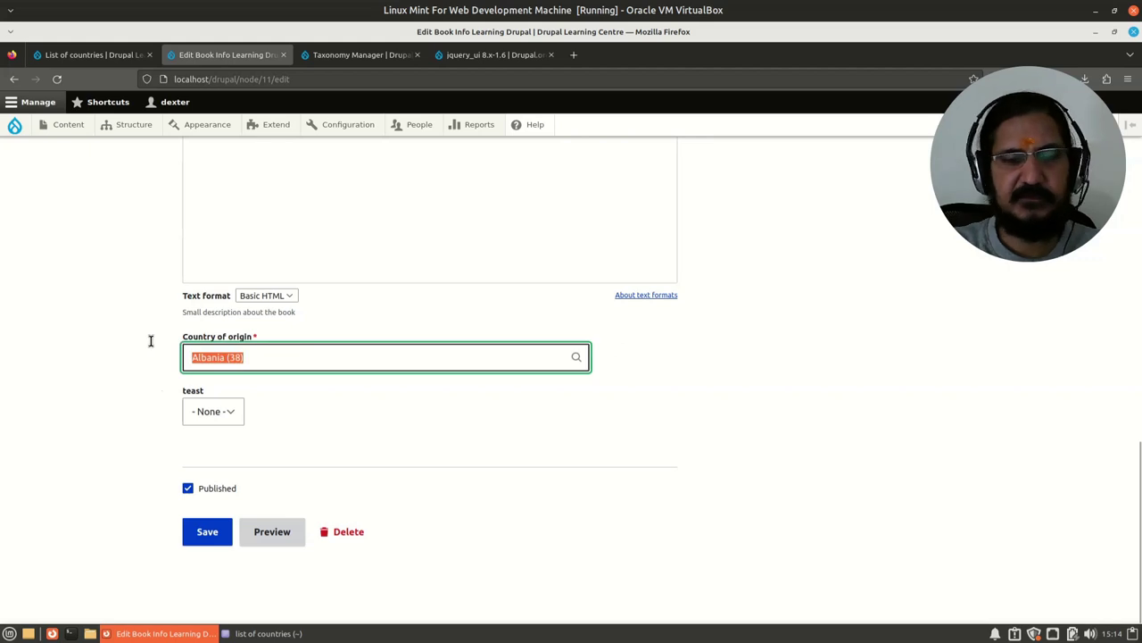
key("BackSpace")
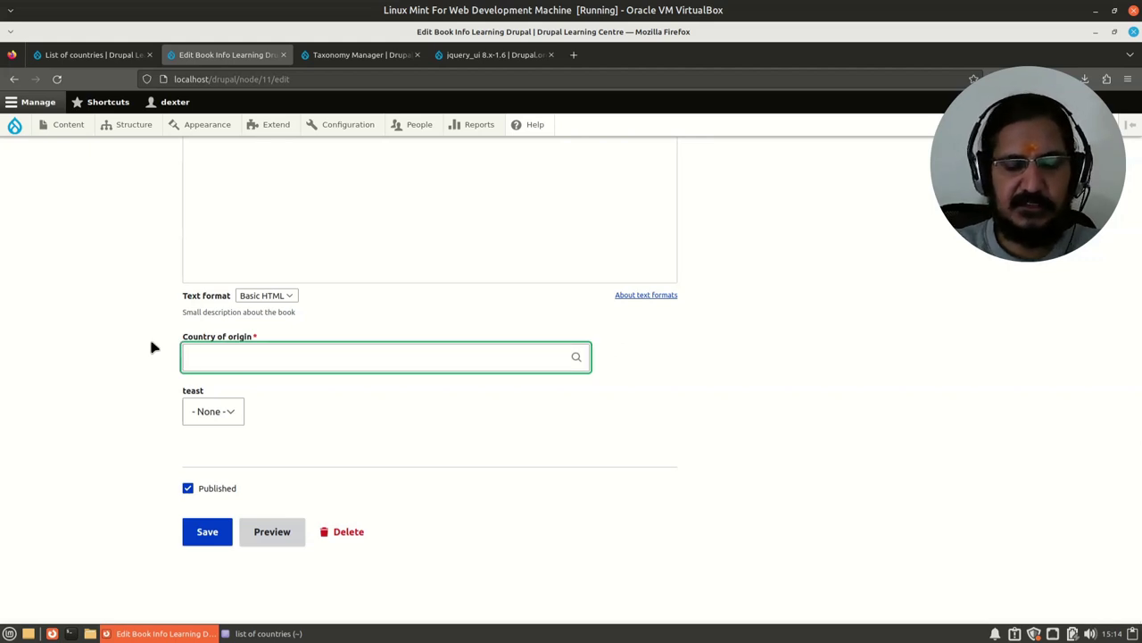
type("in")
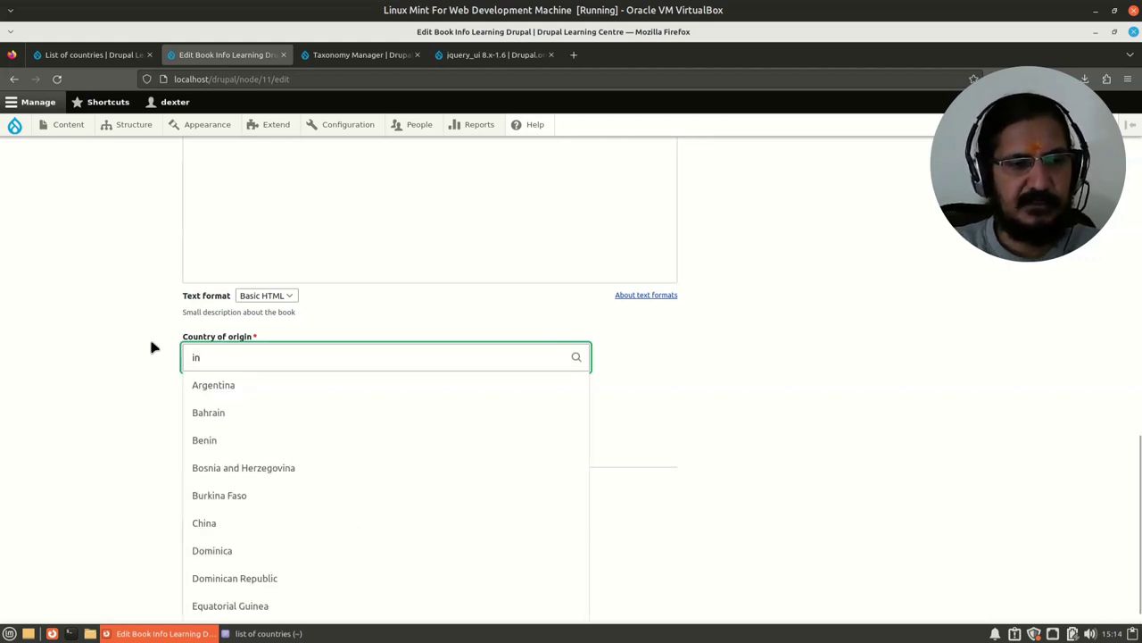
type("d")
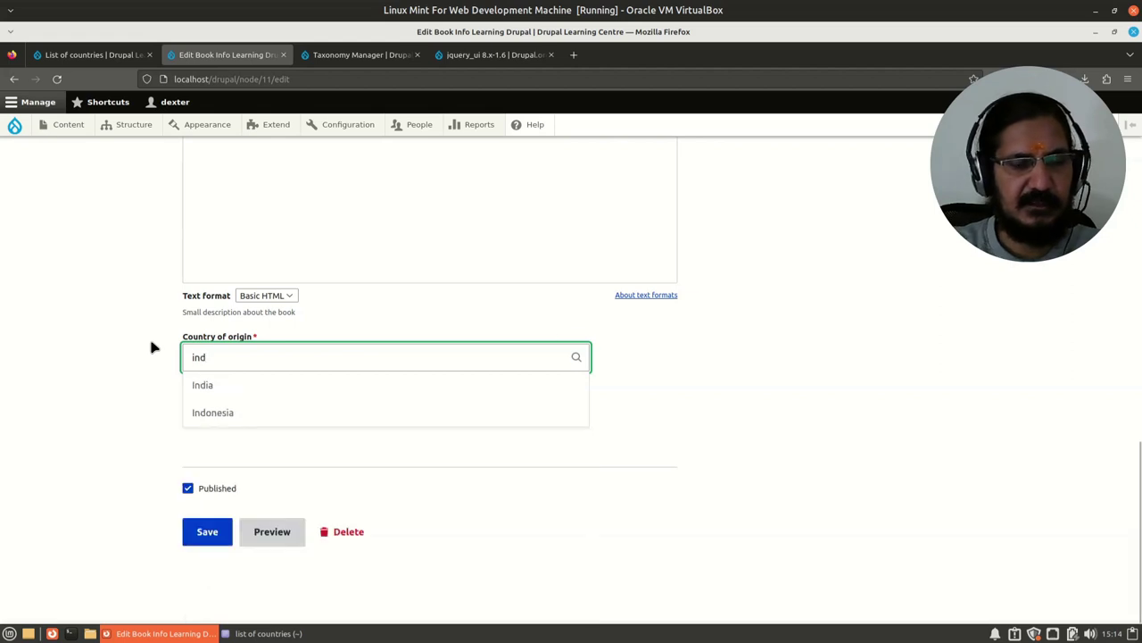
left_click(206, 386)
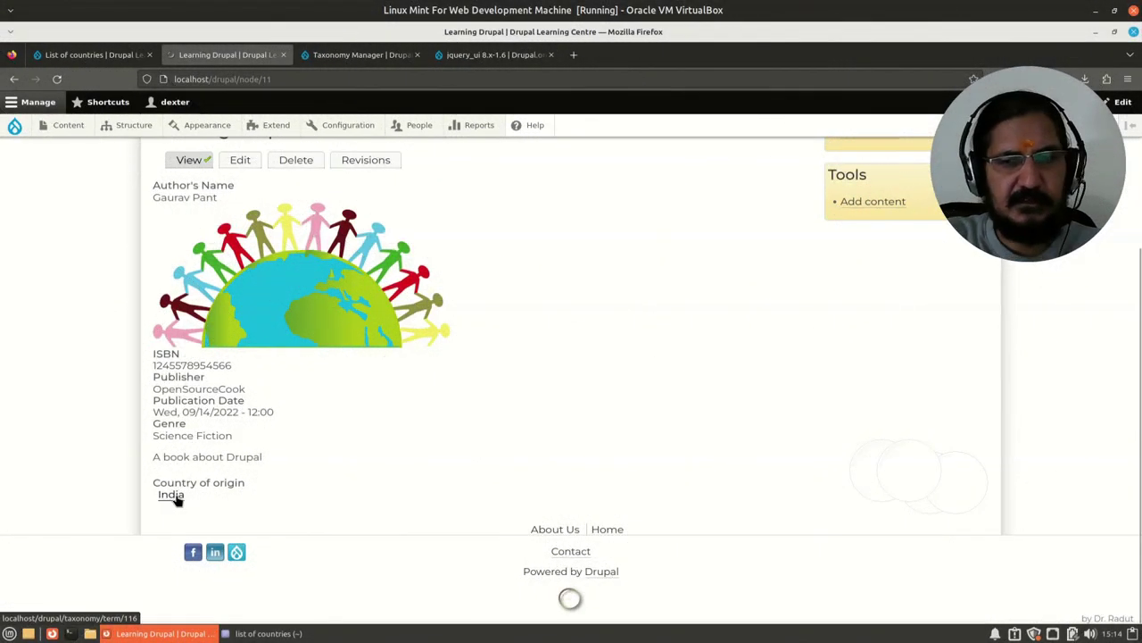
scroll(314, 490, "up", 3)
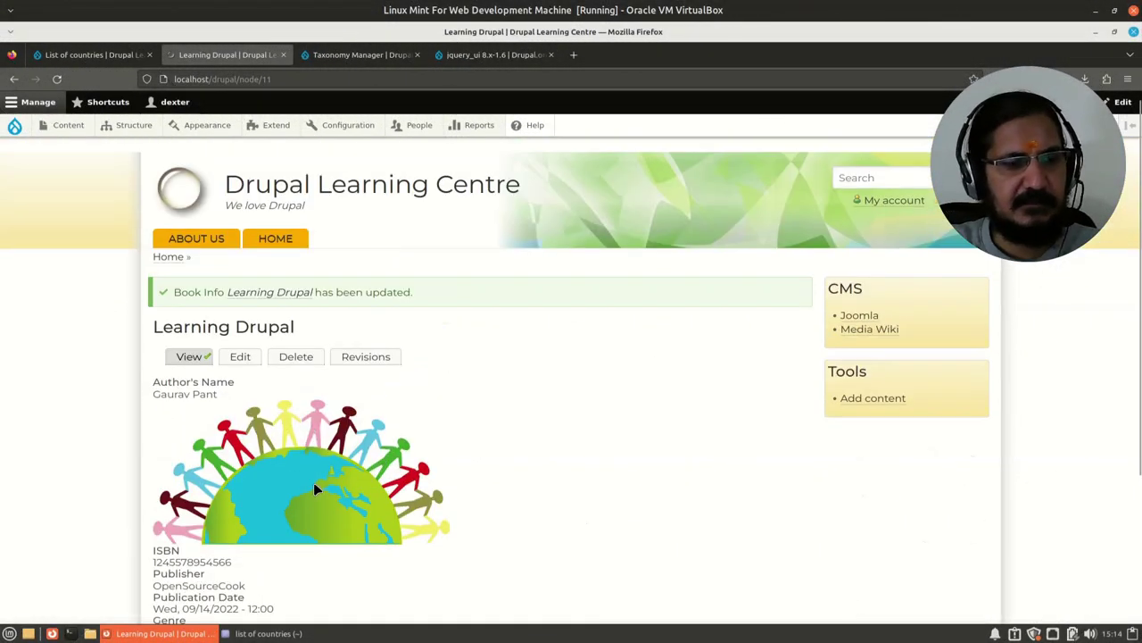
scroll(314, 490, "down", 3)
scroll(170, 518, "up", 3)
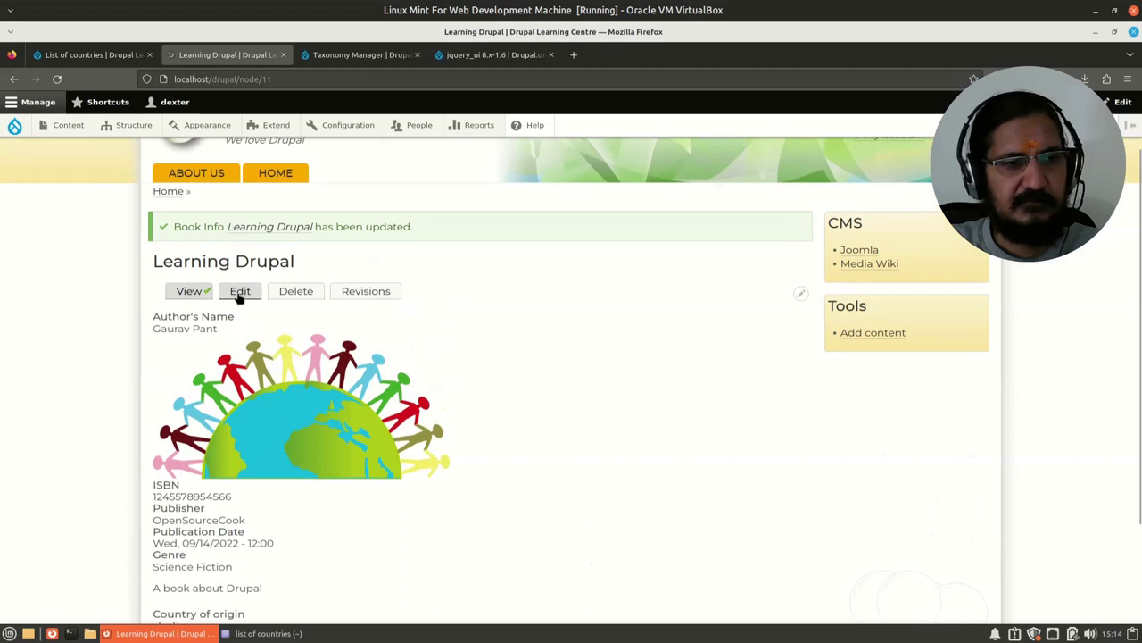
Reopen the Learning Drupal book for editing and examine the Country of origin autocomplete suggestions for "i".
left_click(240, 291)
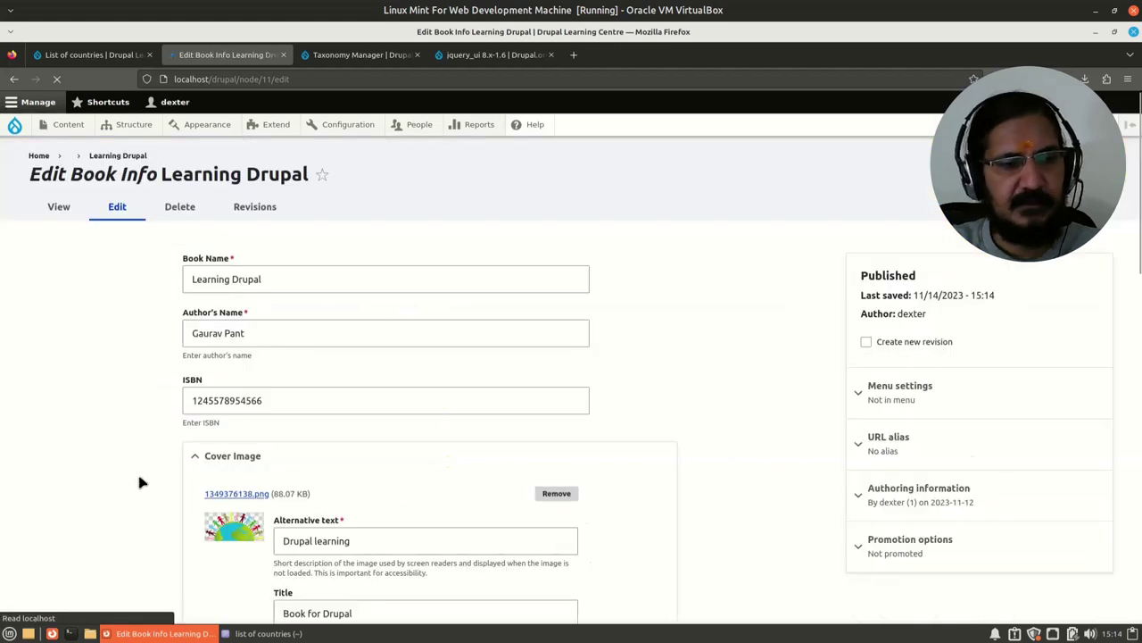
scroll(140, 482, "down", 6)
scroll(140, 482, "down", 5)
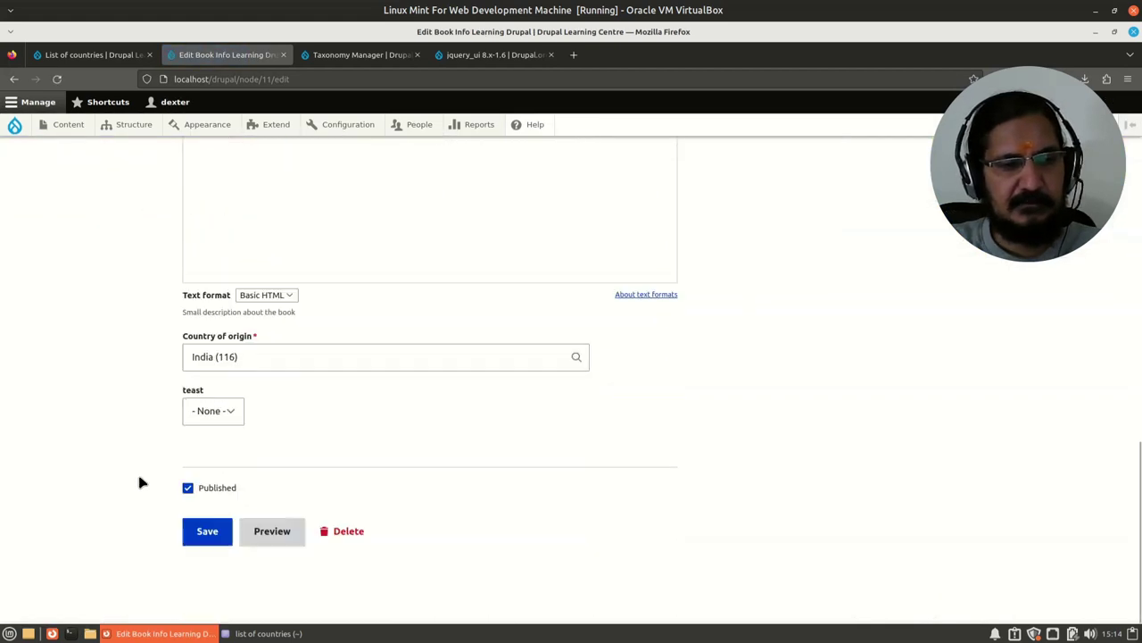
left_click(253, 357)
left_click_drag(253, 357, 165, 338)
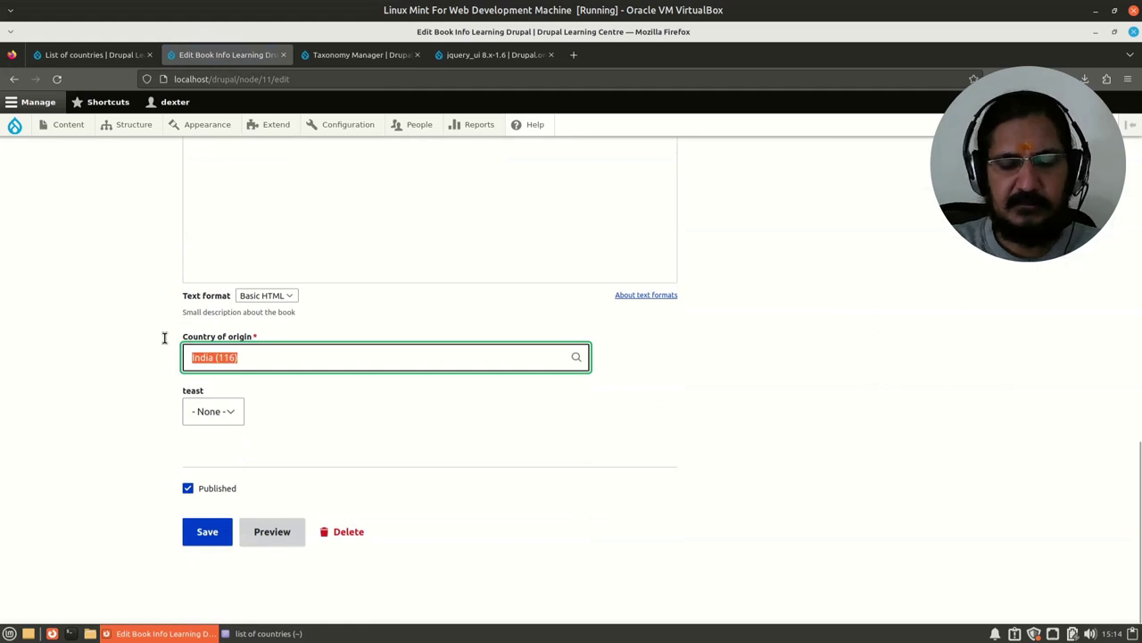
key("BackSpace")
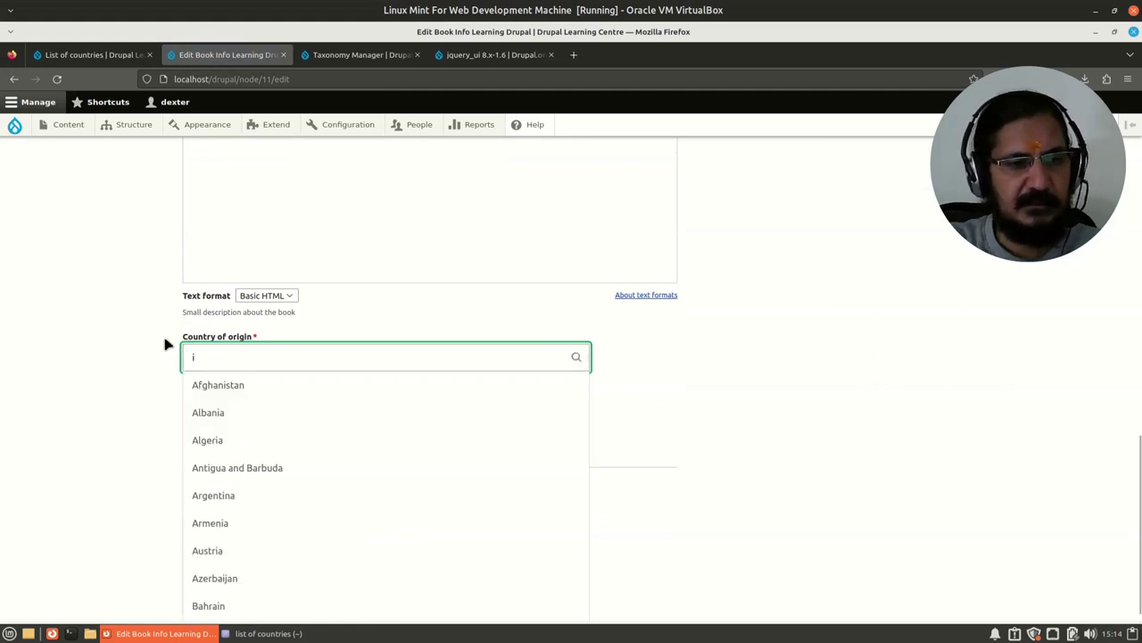
type("i")
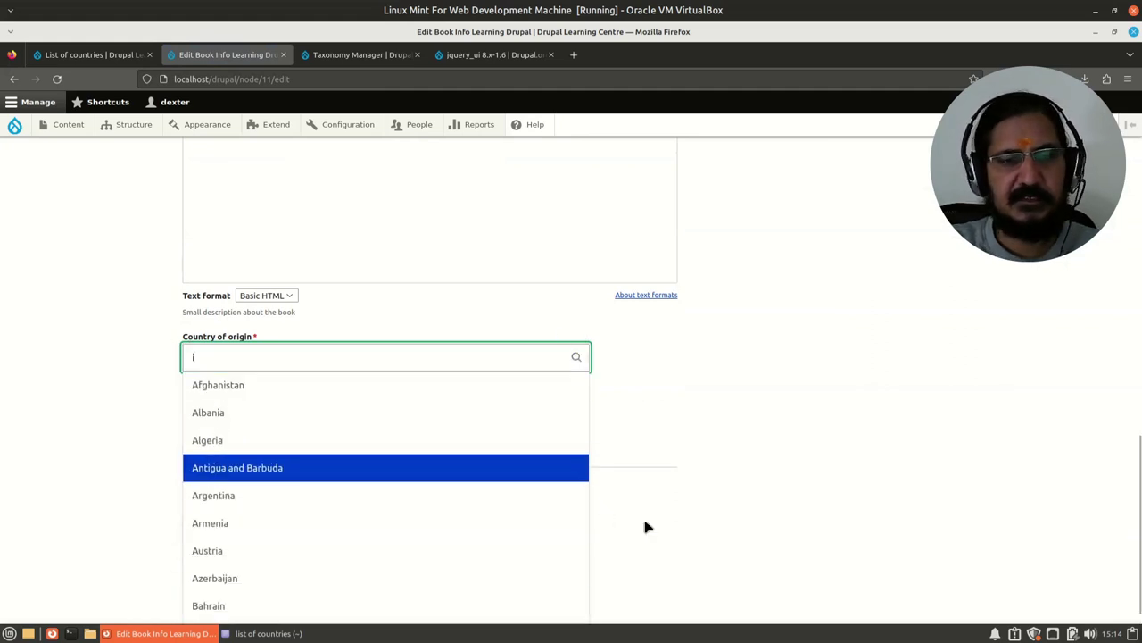
left_click(725, 442)
left_click(229, 354)
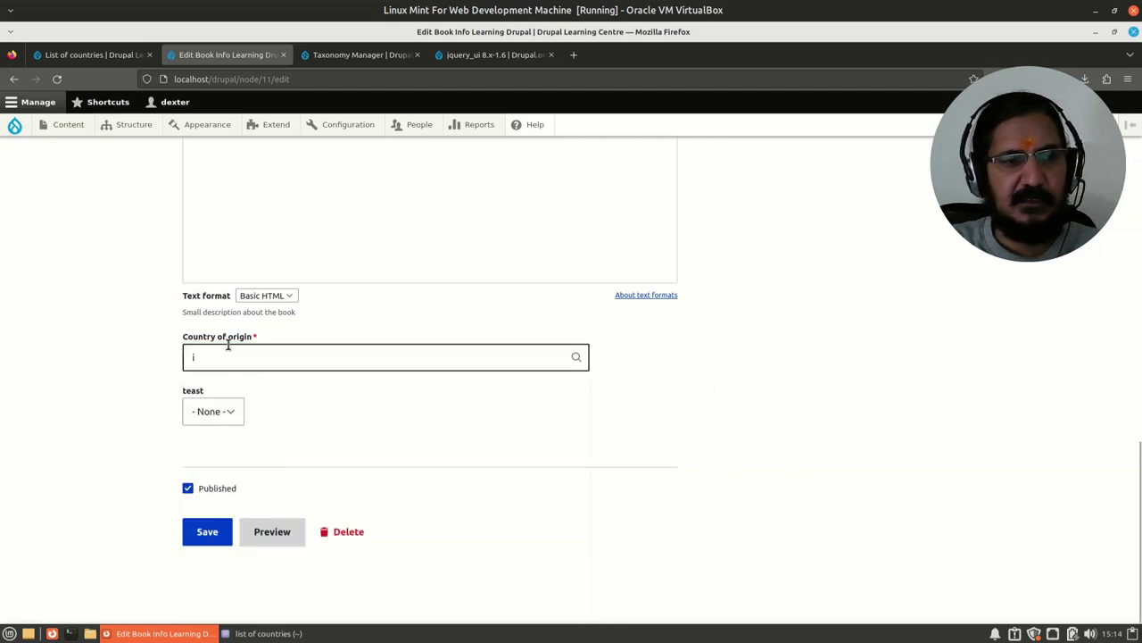
type("i")
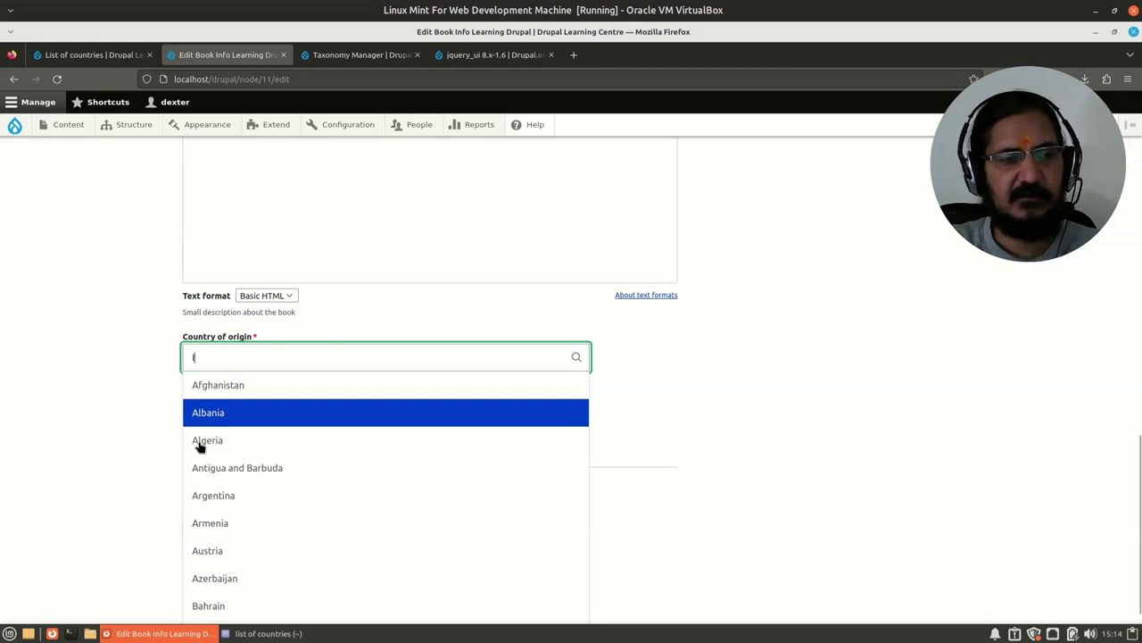
key("Escape")
Delete the teast field from the Book Info content type and check the remaining fields.
scroll(629, 487, "up", 2)
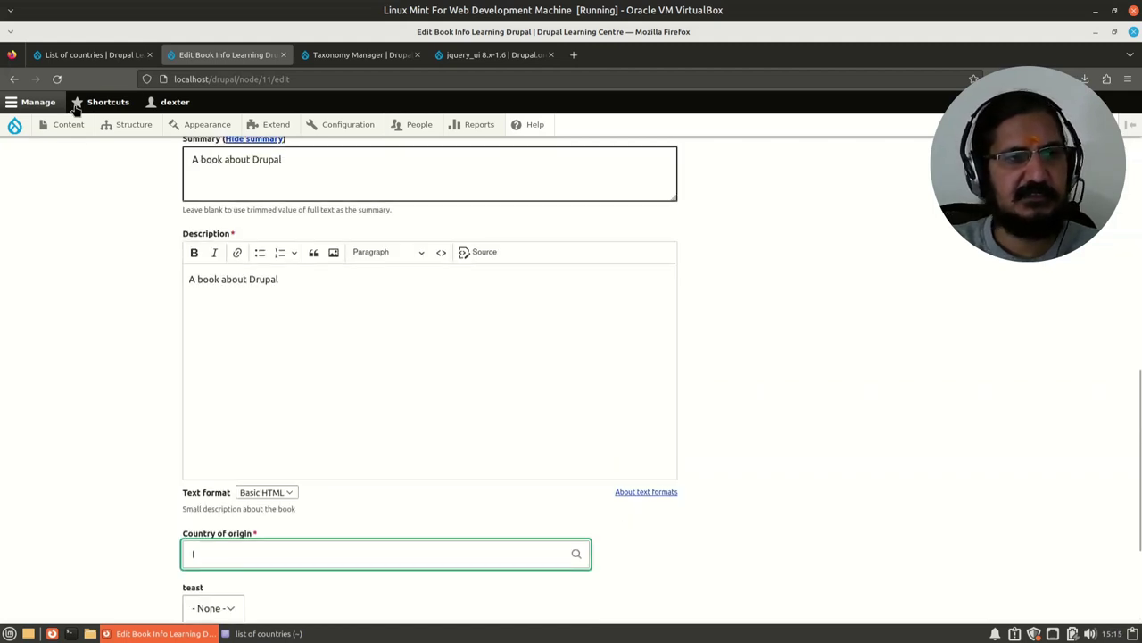
mouse_move(125, 131)
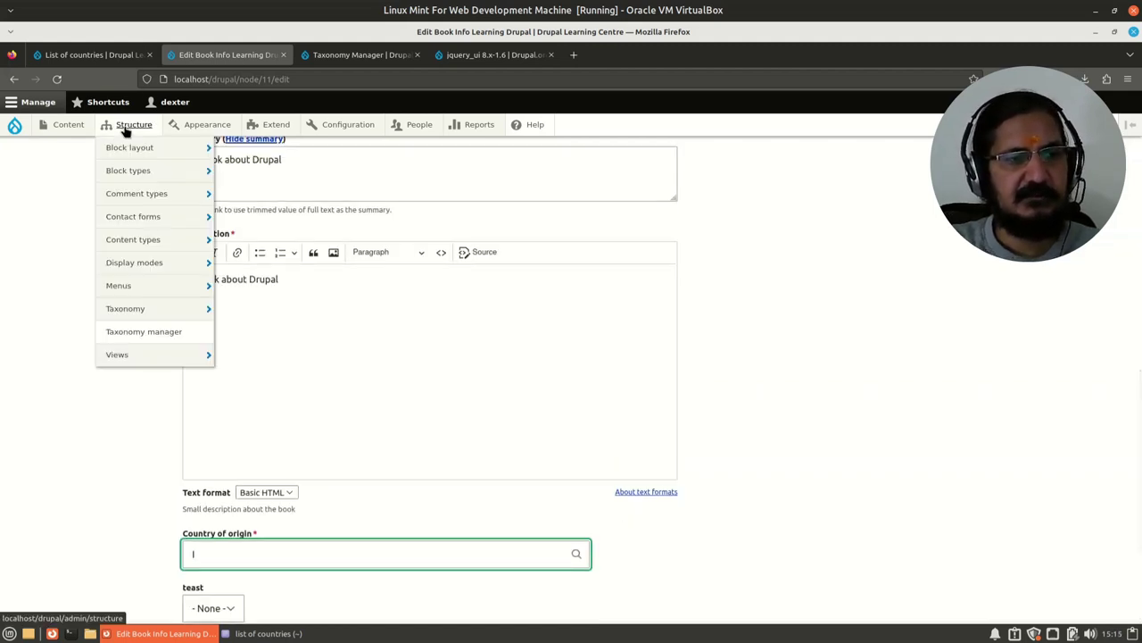
mouse_move(139, 244)
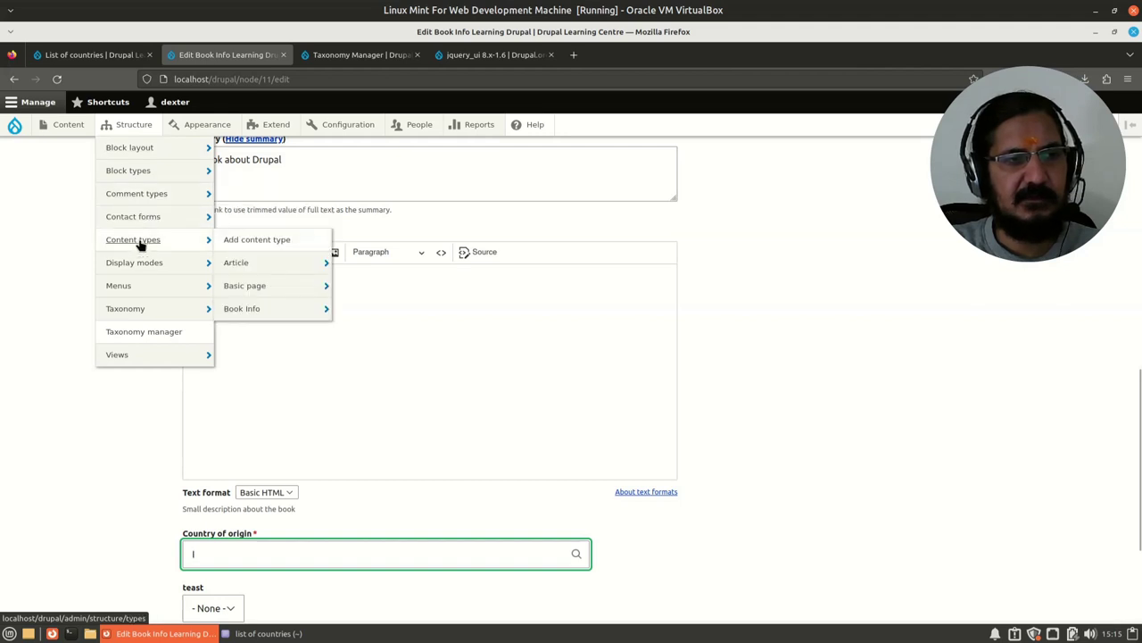
mouse_move(256, 309)
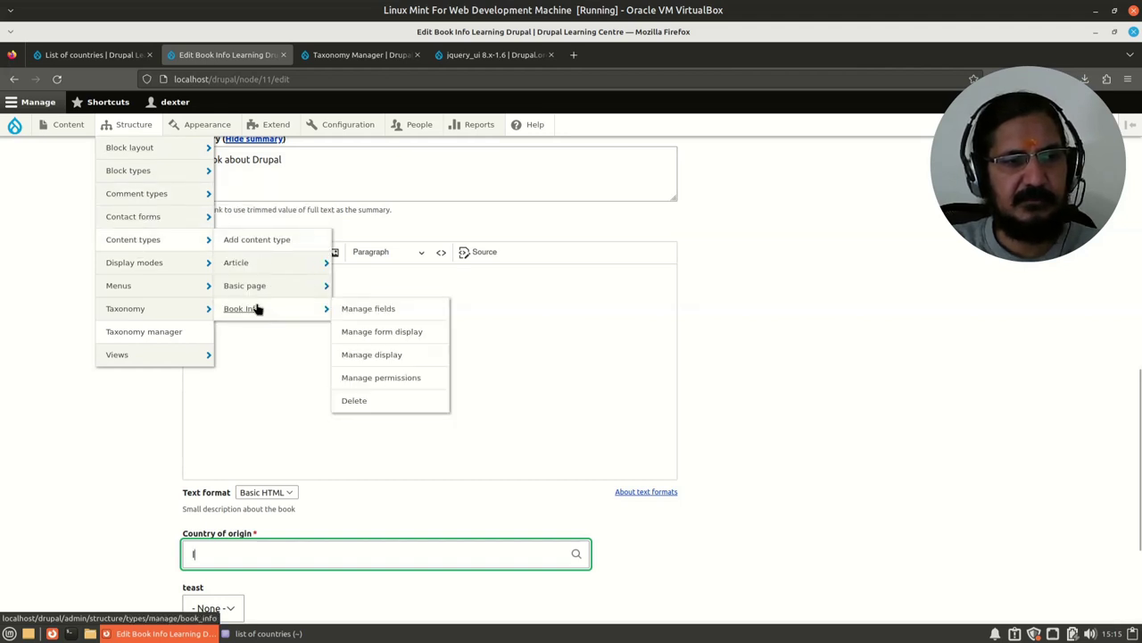
left_click(364, 309)
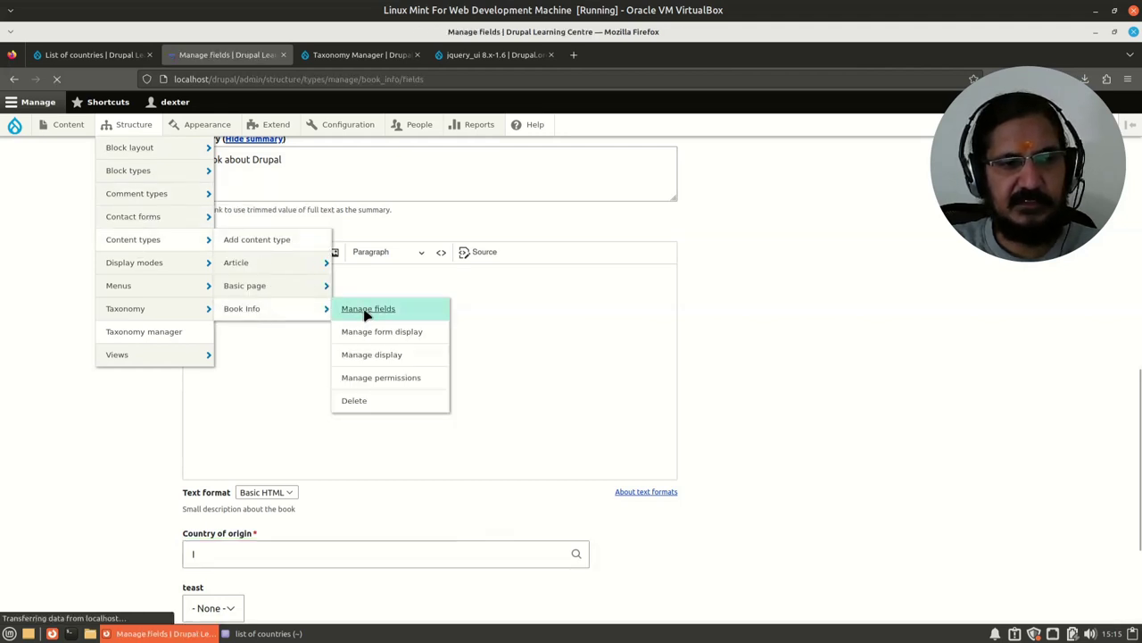
scroll(368, 302, "down", 2)
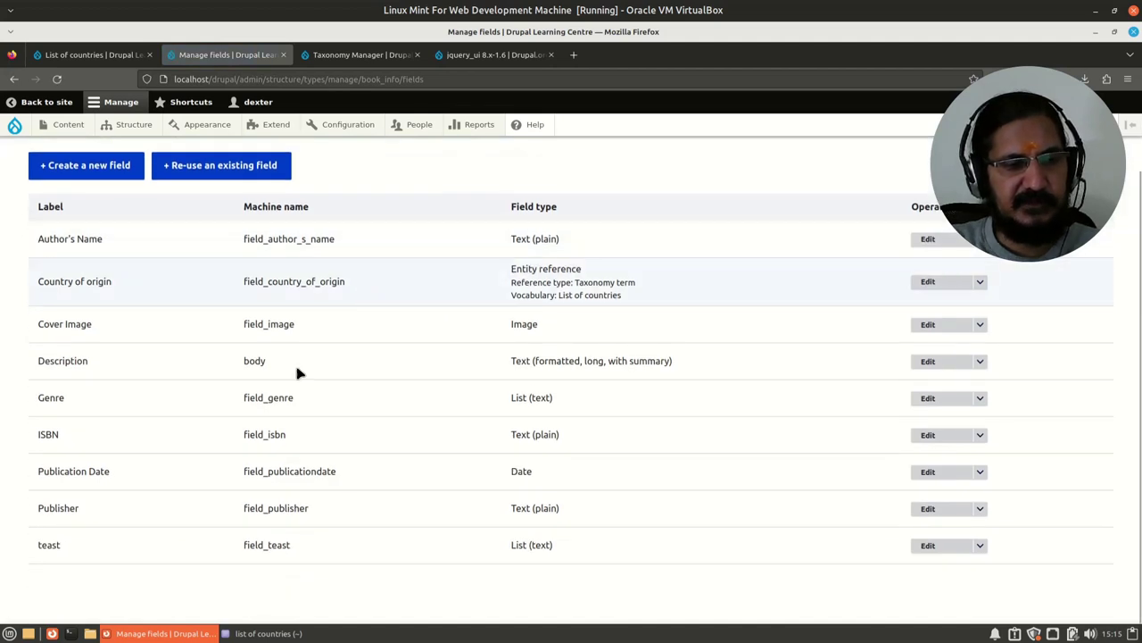
left_click(980, 545)
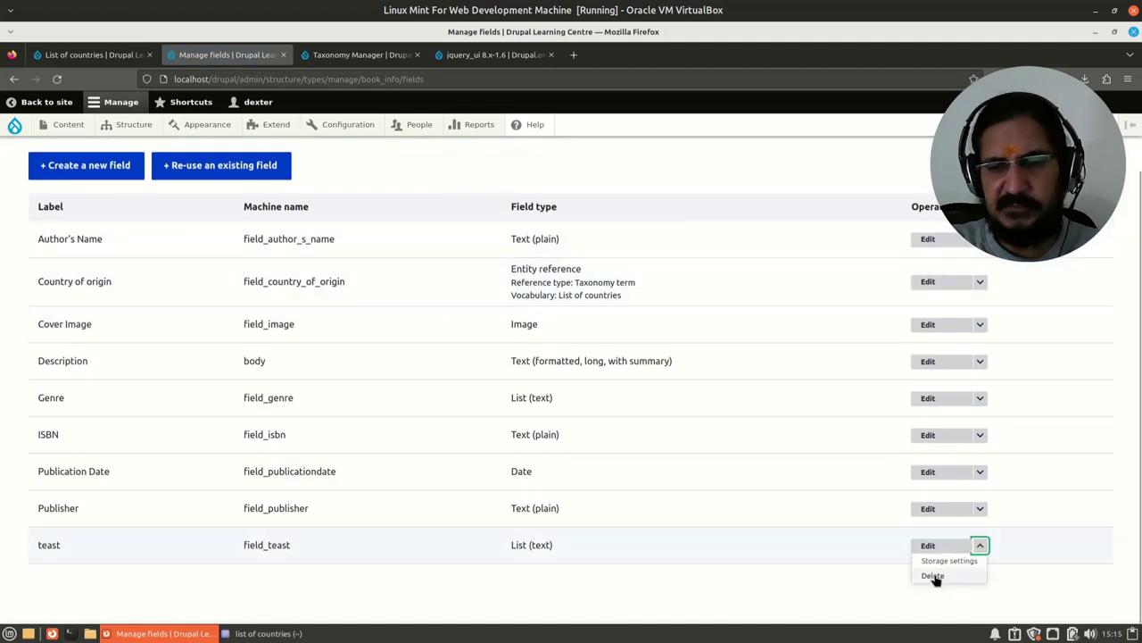
left_click(933, 576)
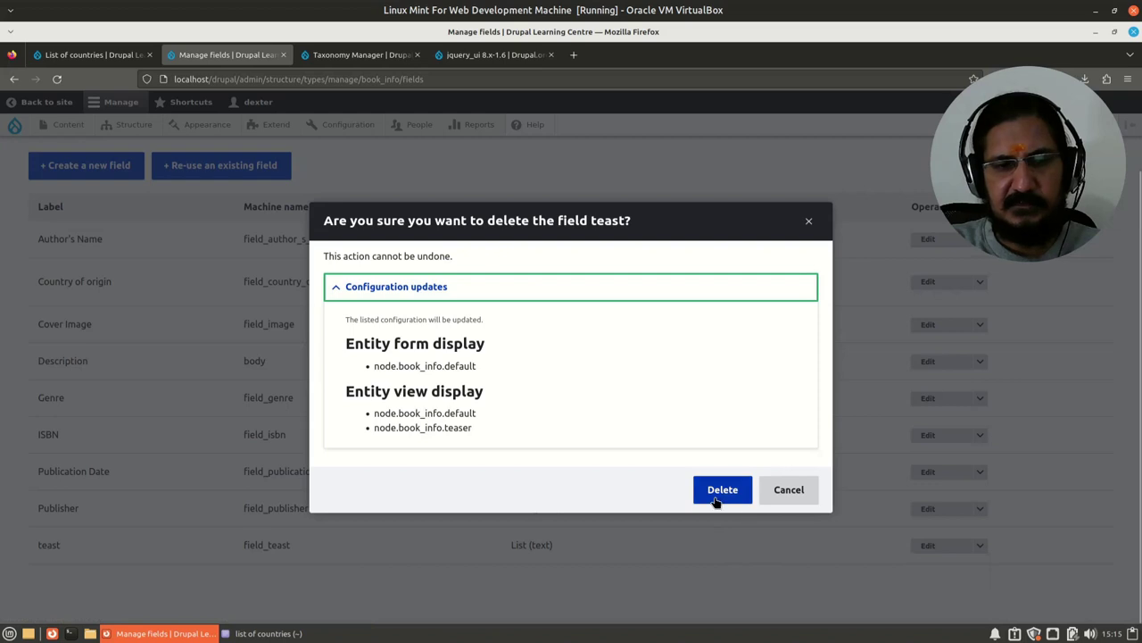
left_click(719, 491)
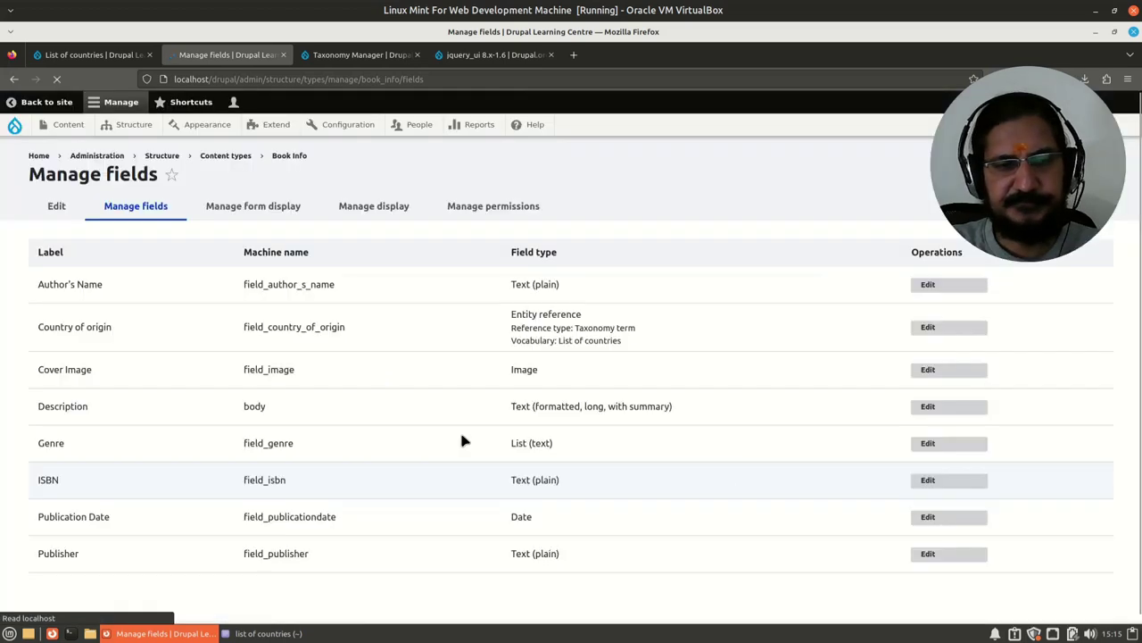
scroll(303, 492, "down", 2)
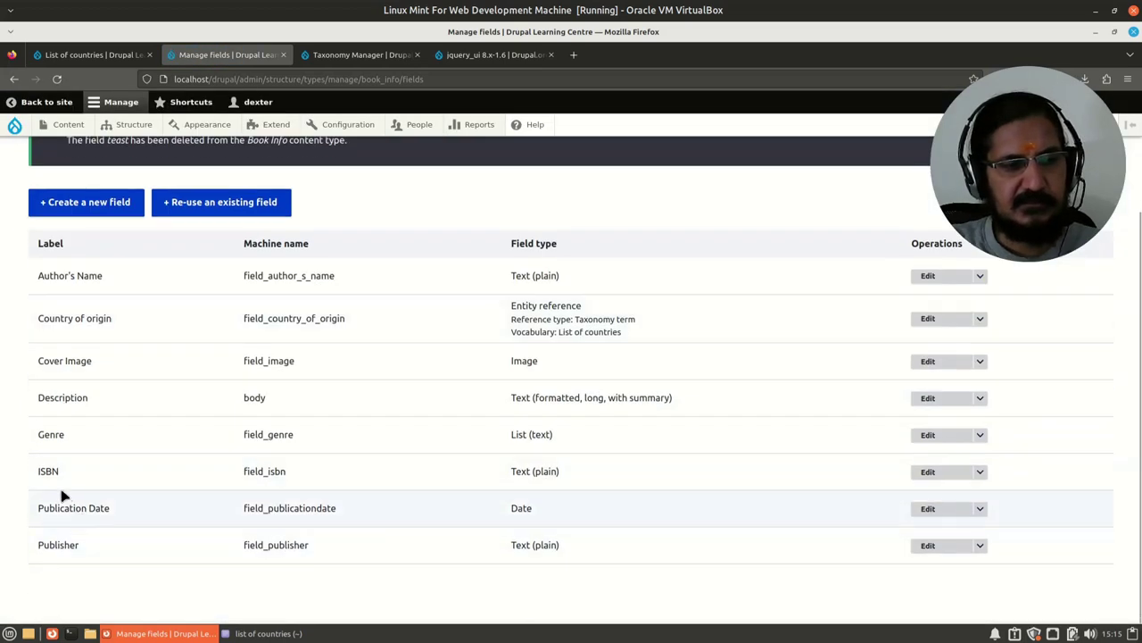
scroll(345, 516, "up", 2)
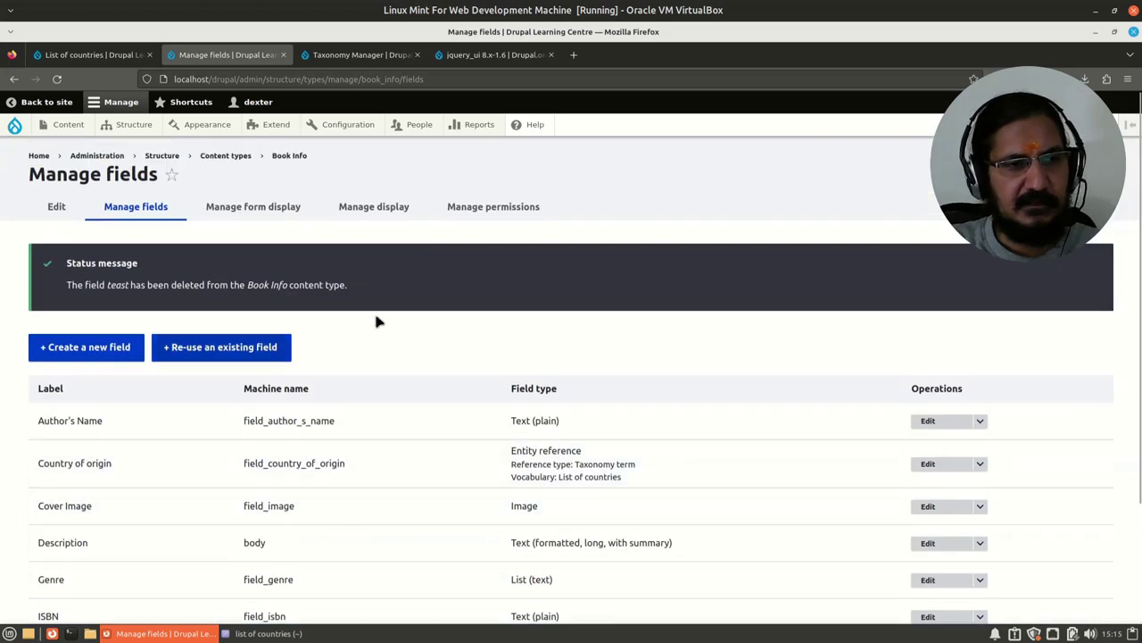
In the Book Info form display, set the Country of origin widget to Check boxes/radio buttons and save.
left_click(266, 209)
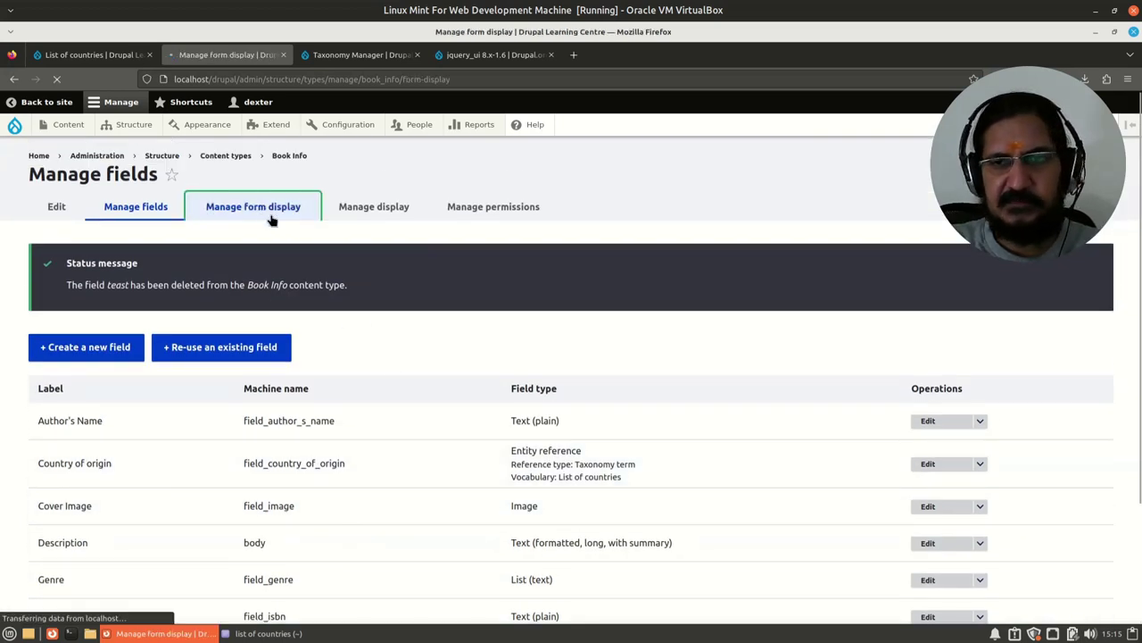
scroll(396, 332, "down", 5)
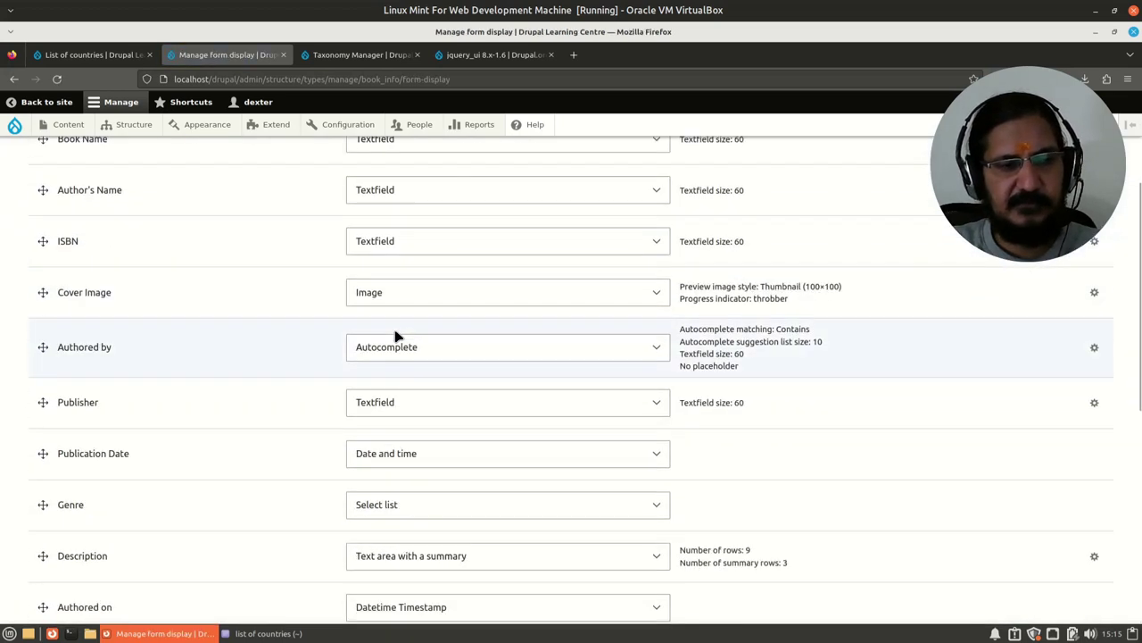
scroll(395, 332, "down", 6)
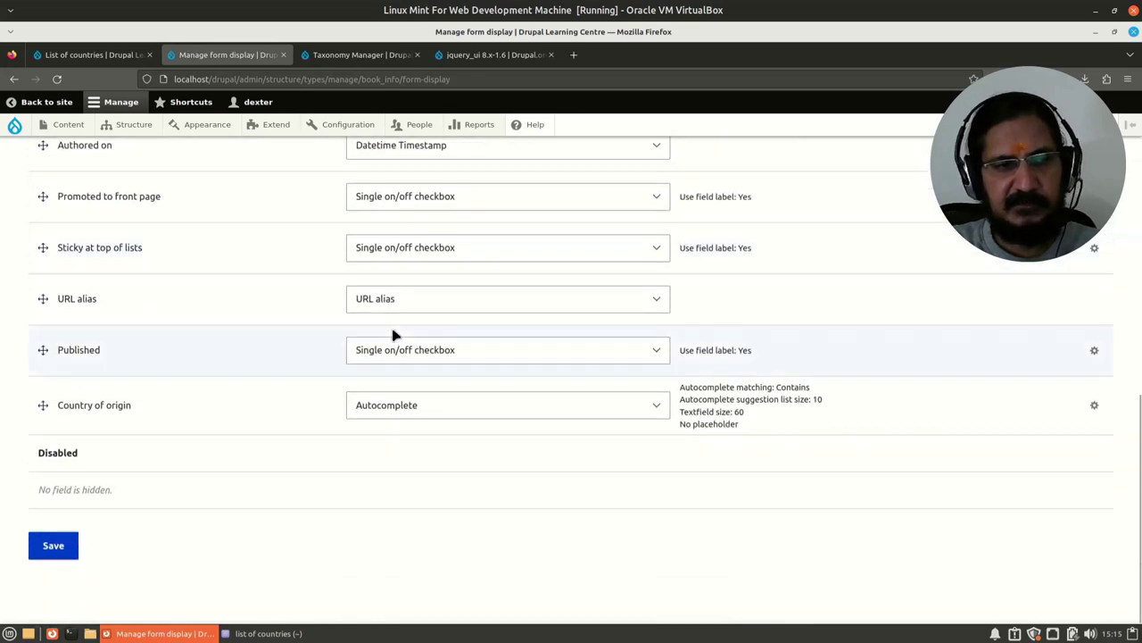
scroll(396, 332, "up", 3)
scroll(202, 497, "up", 1)
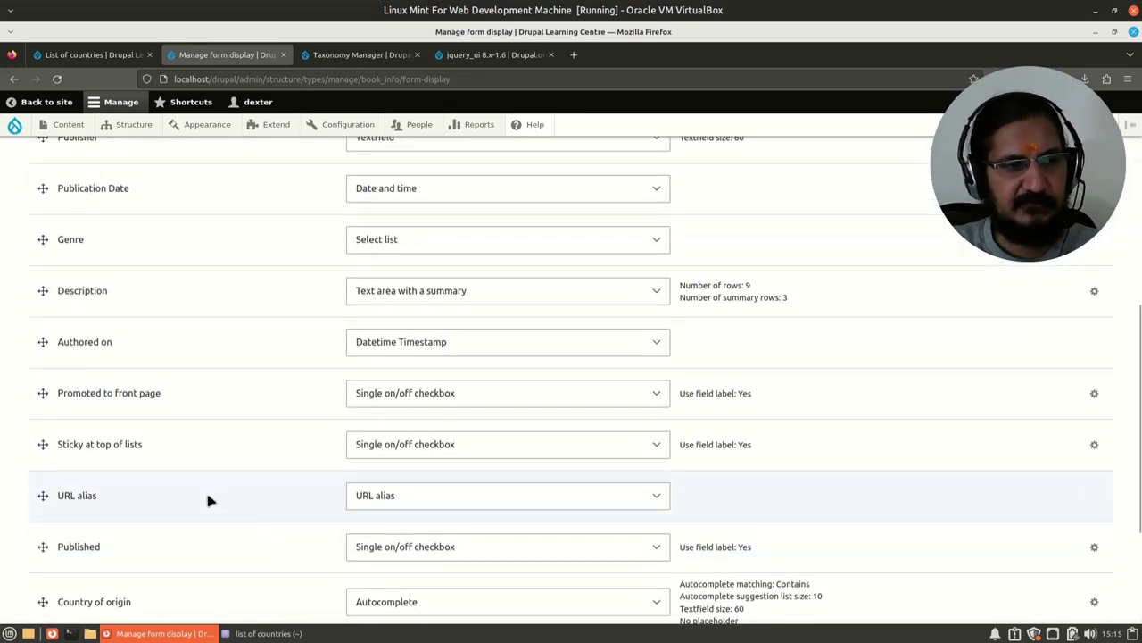
scroll(208, 501, "down", 1)
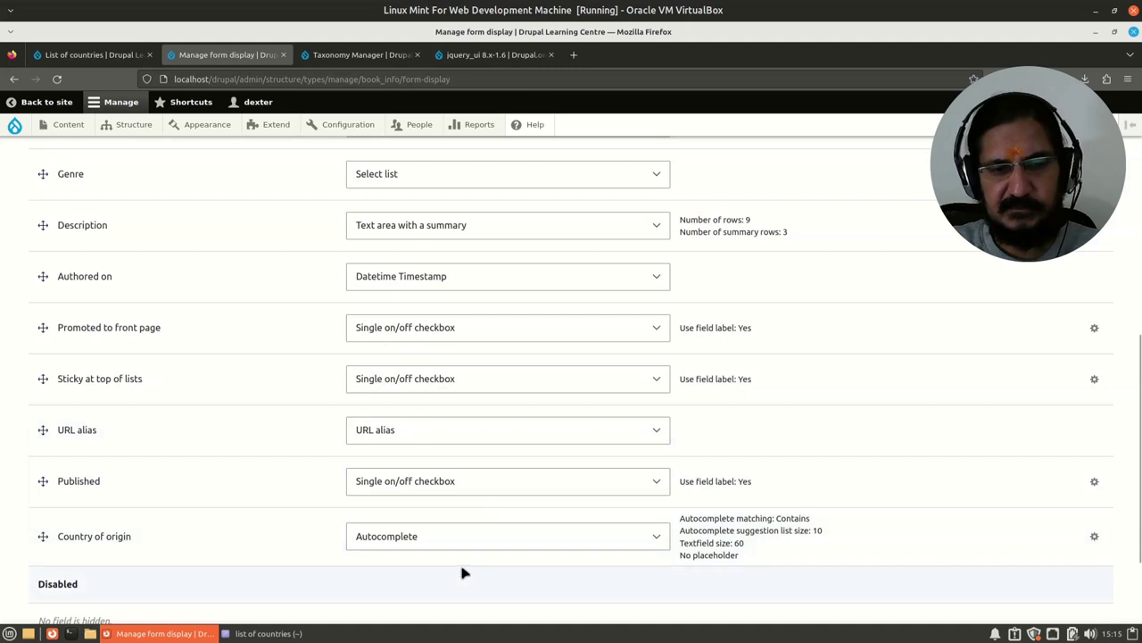
left_click(658, 540)
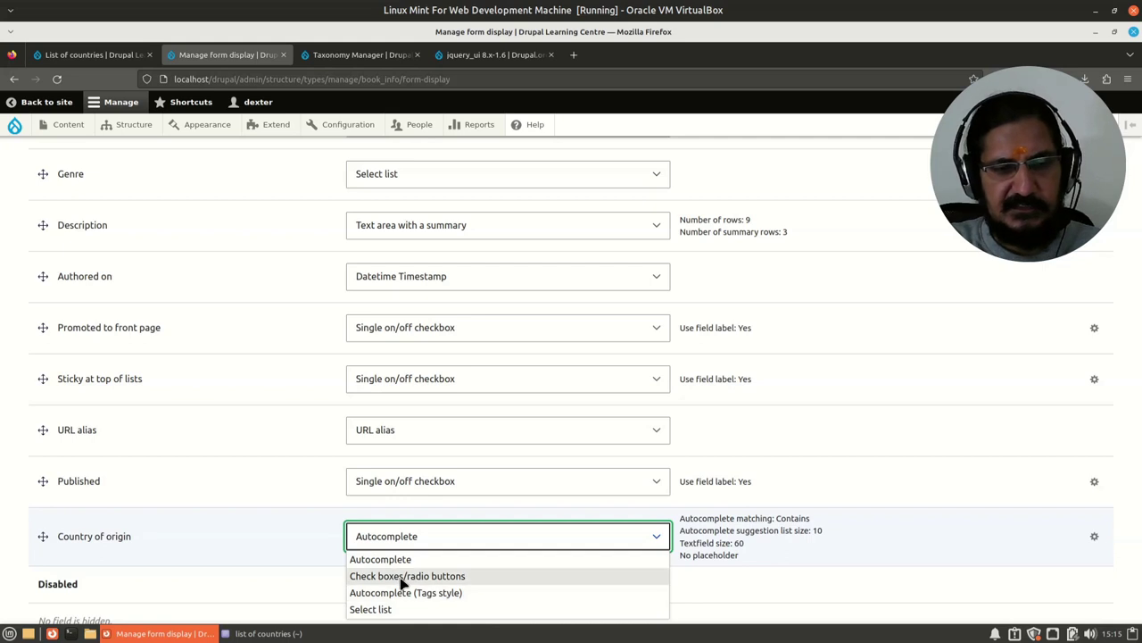
left_click(451, 577)
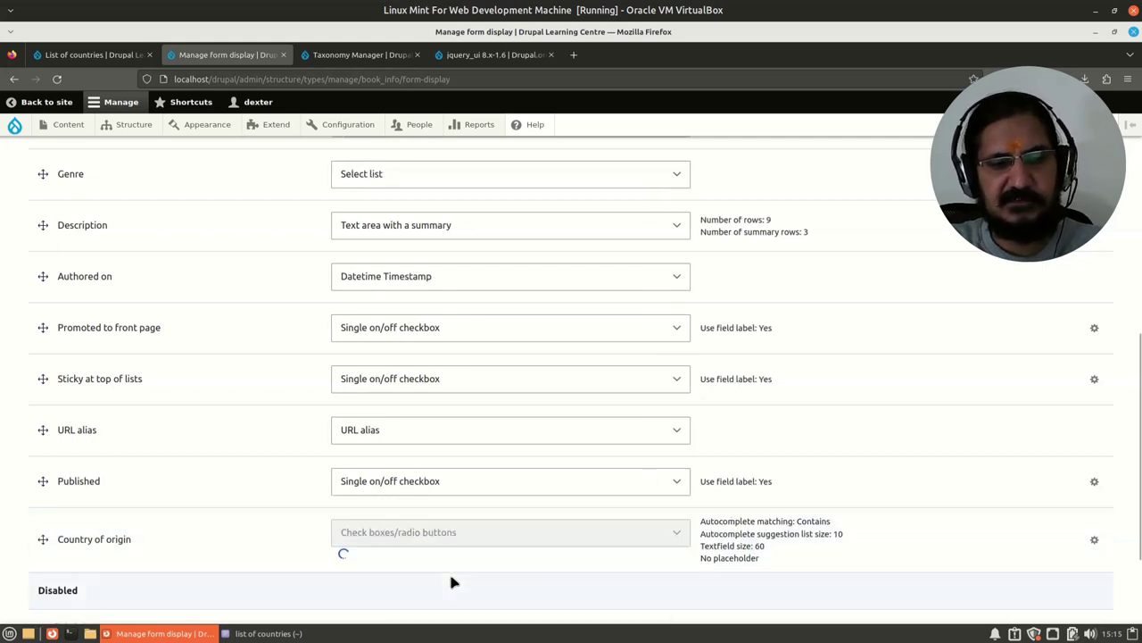
scroll(451, 582, "down", 4)
left_click(52, 544)
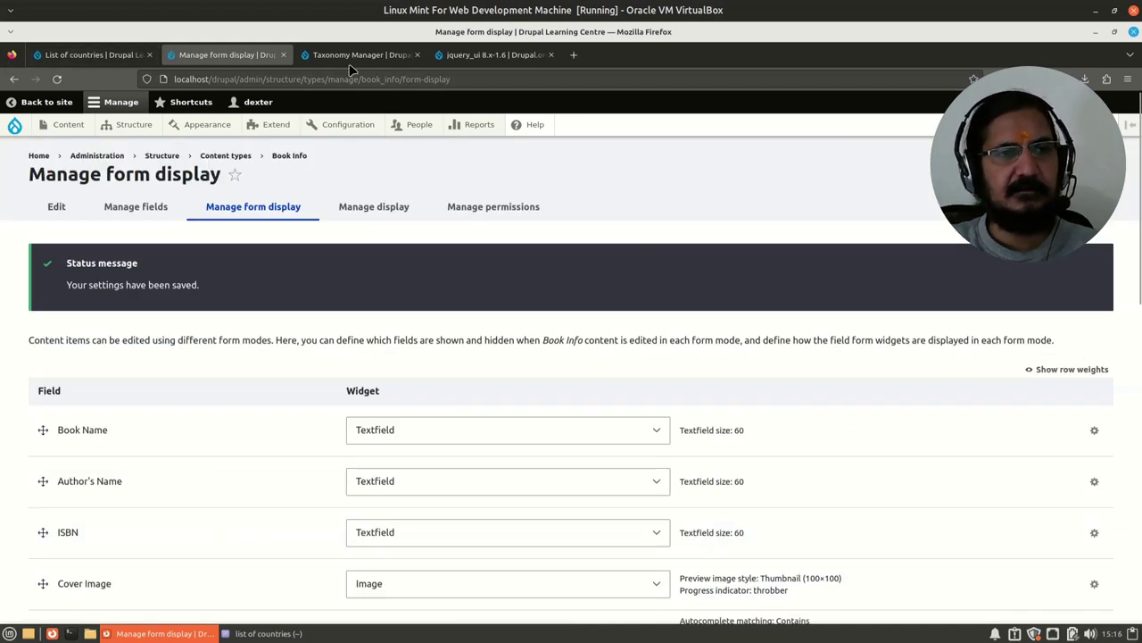
Open the Learning Drupal book for editing and examine the radio-button list of countries under Country of origin.
left_click(107, 54)
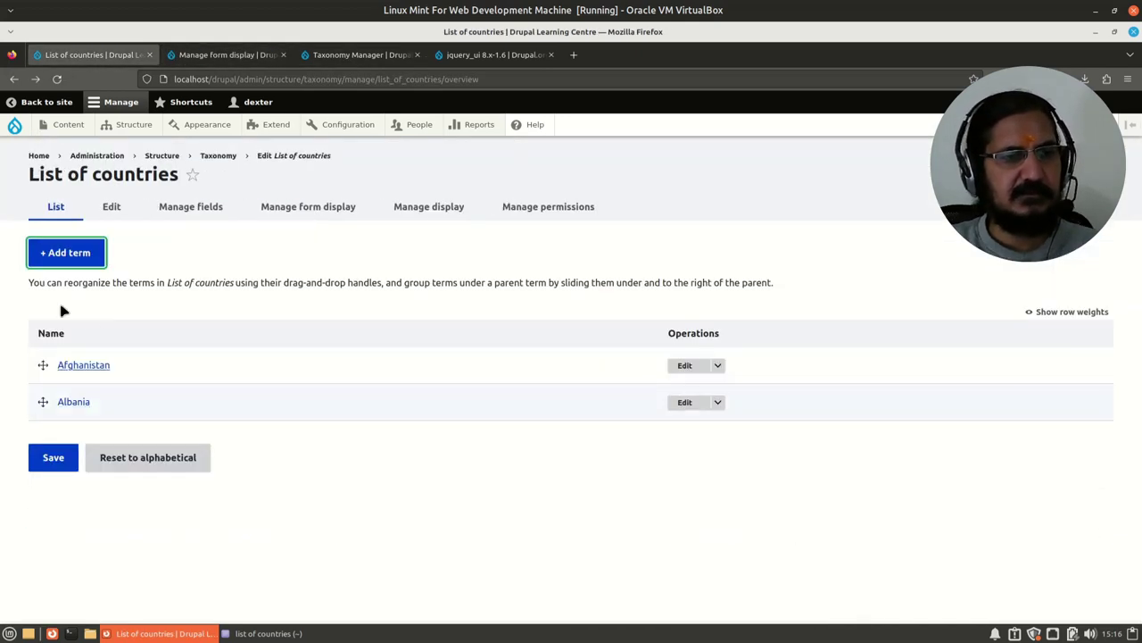
mouse_move(69, 128)
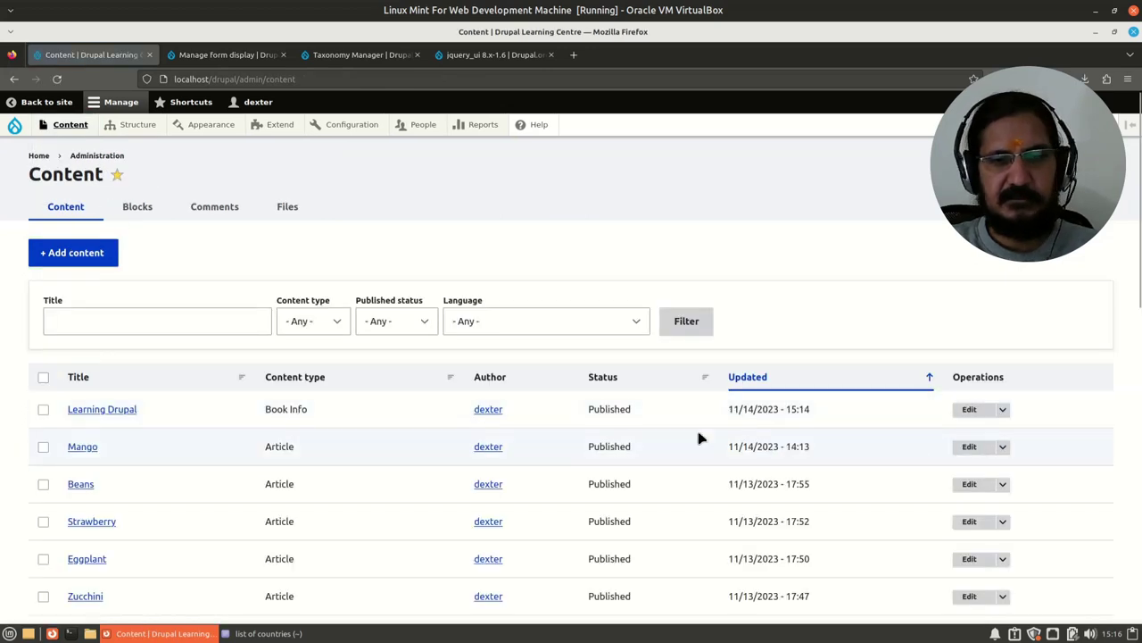
left_click(971, 410)
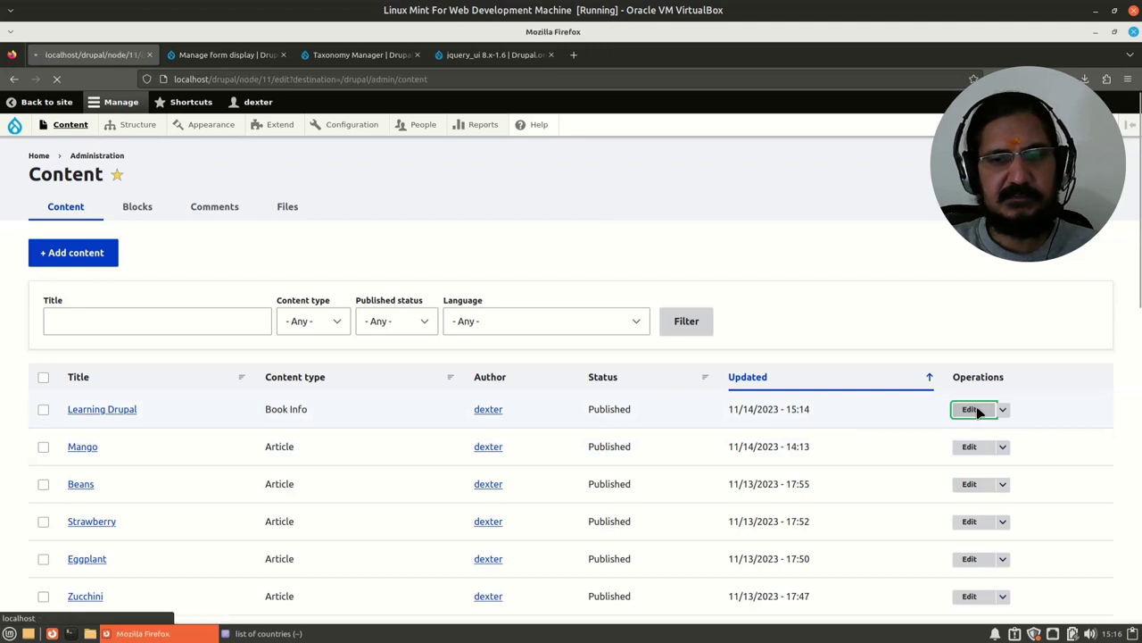
scroll(748, 467, "down", 10)
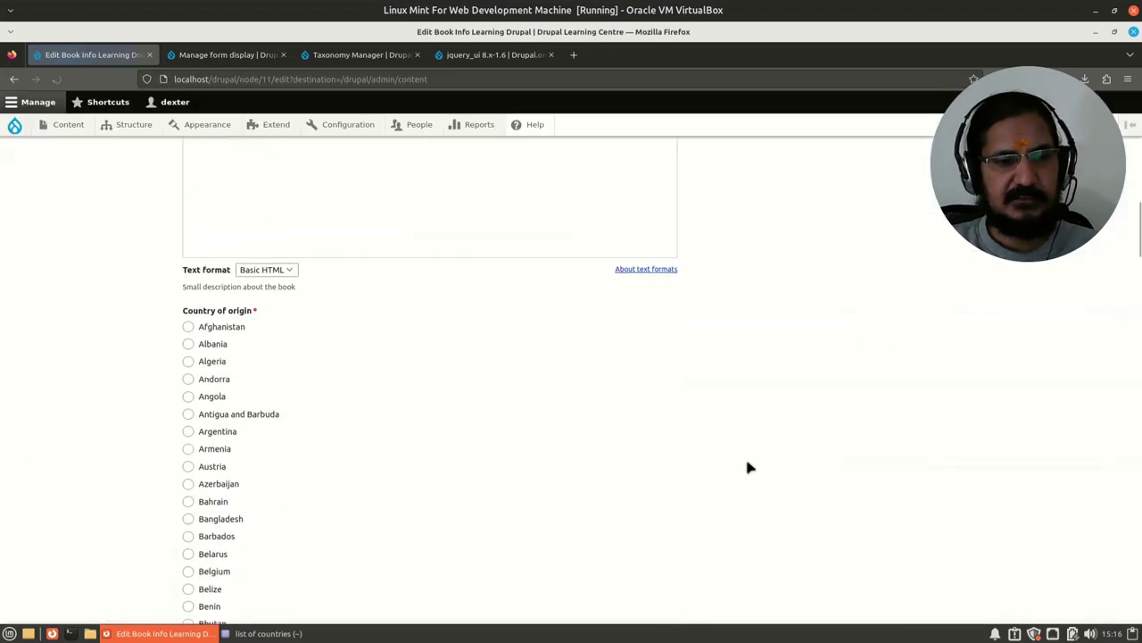
scroll(748, 464, "down", 20)
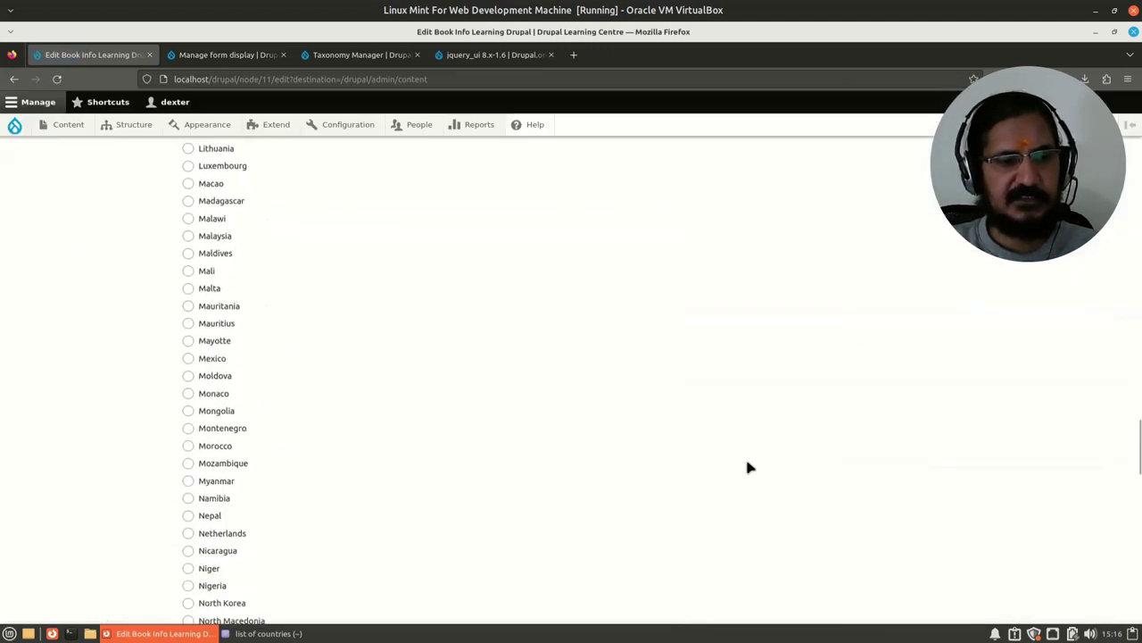
scroll(747, 466, "down", 15)
scroll(748, 467, "up", 8)
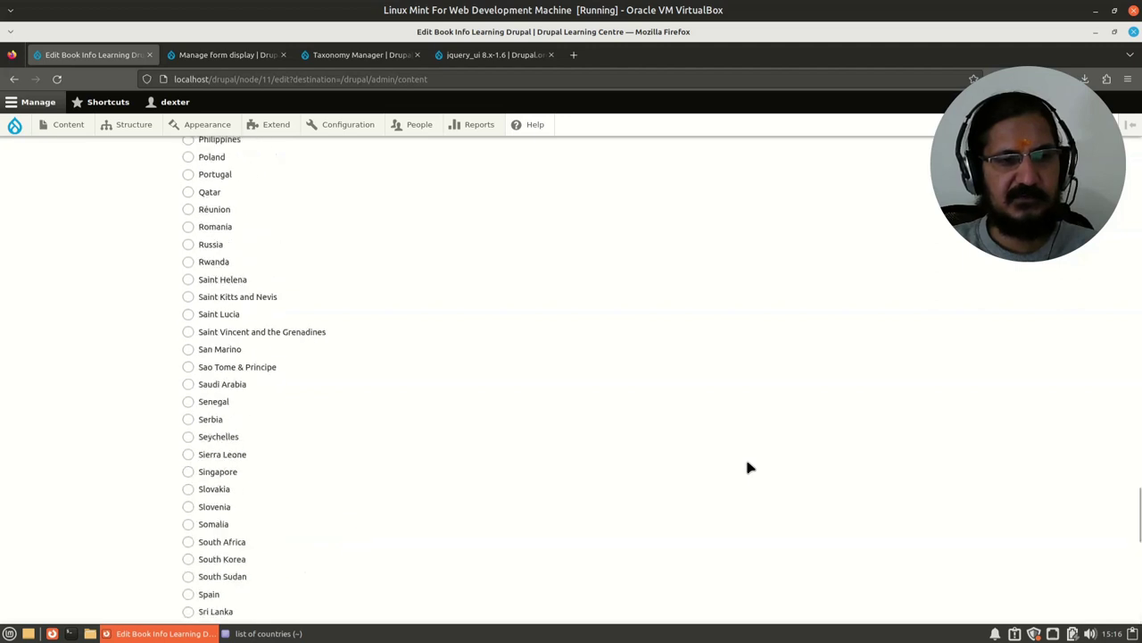
scroll(748, 466, "up", 18)
scroll(748, 467, "up", 20)
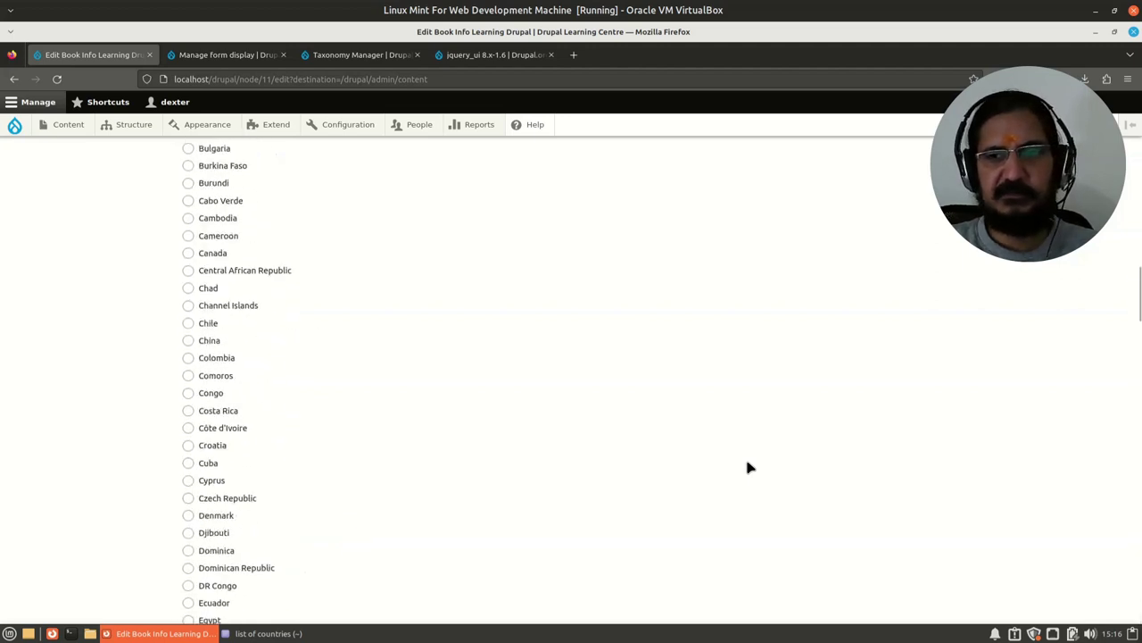
scroll(230, 517, "down", 4)
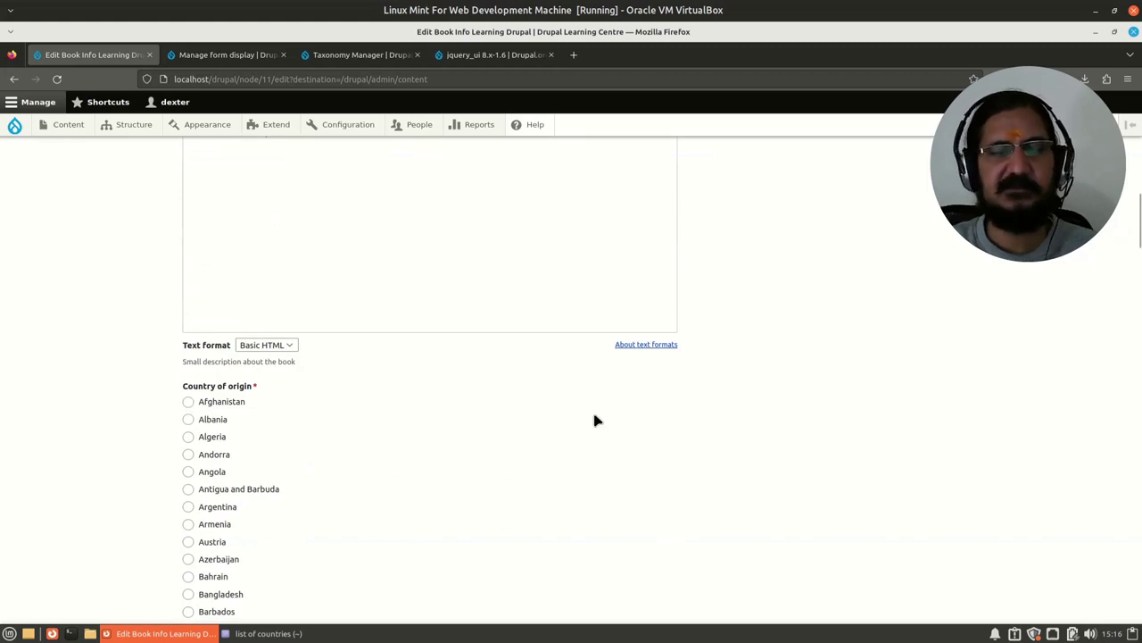
In the Book Info form display, set the Country of origin widget to Autocomplete (Tags style) and save.
left_click(227, 55)
scroll(848, 473, "down", 10)
scroll(848, 476, "down", 4)
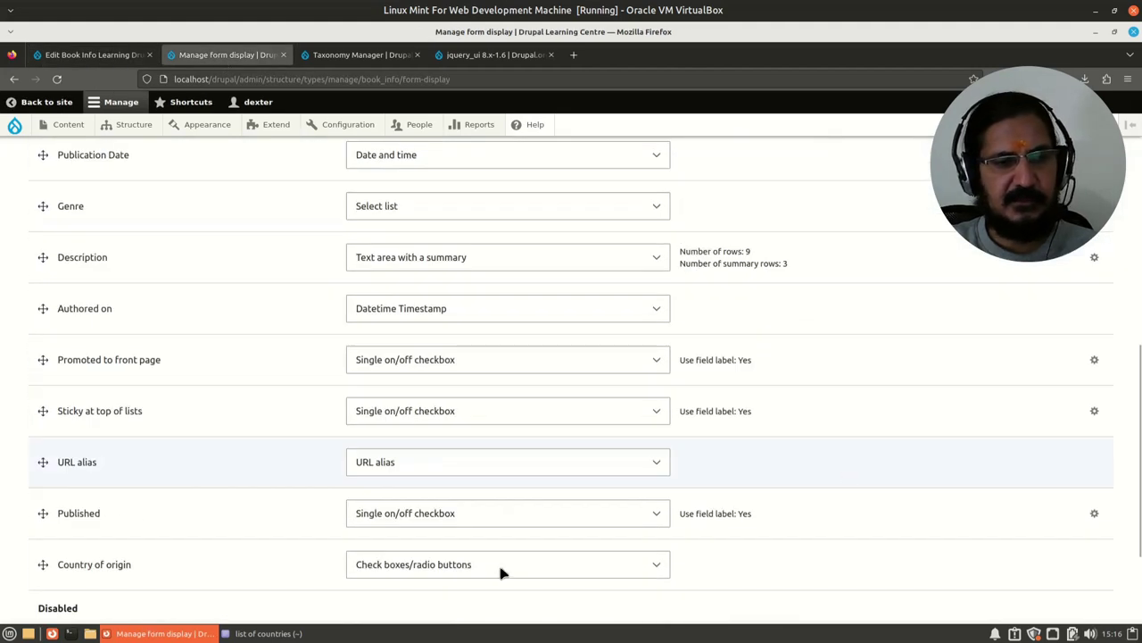
scroll(182, 449, "down", 2)
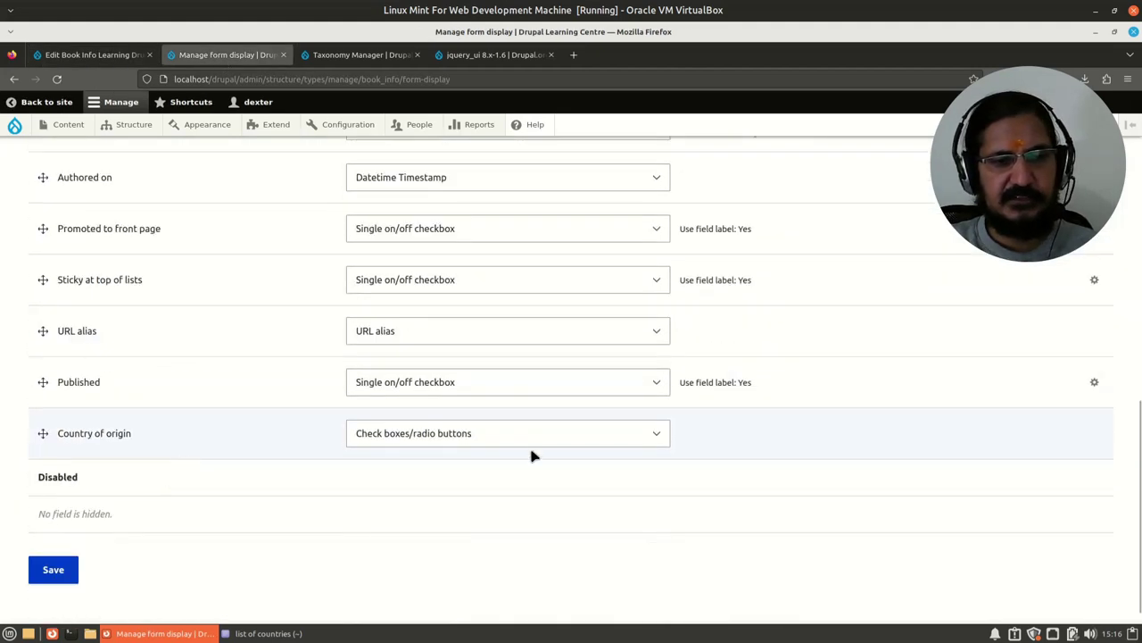
left_click(532, 442)
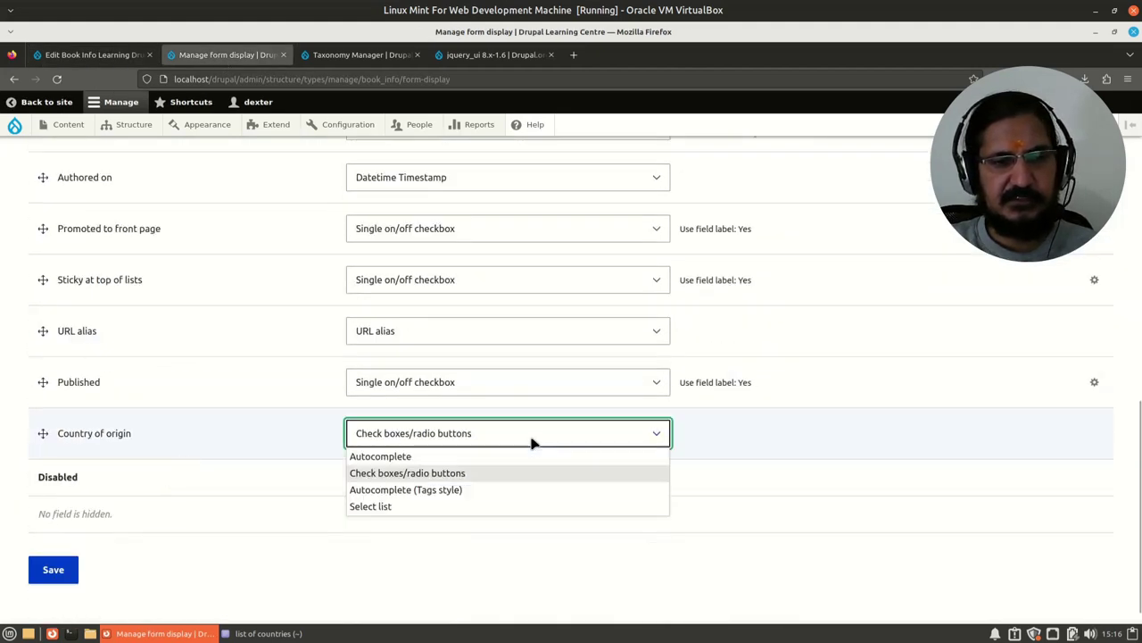
left_click(431, 495)
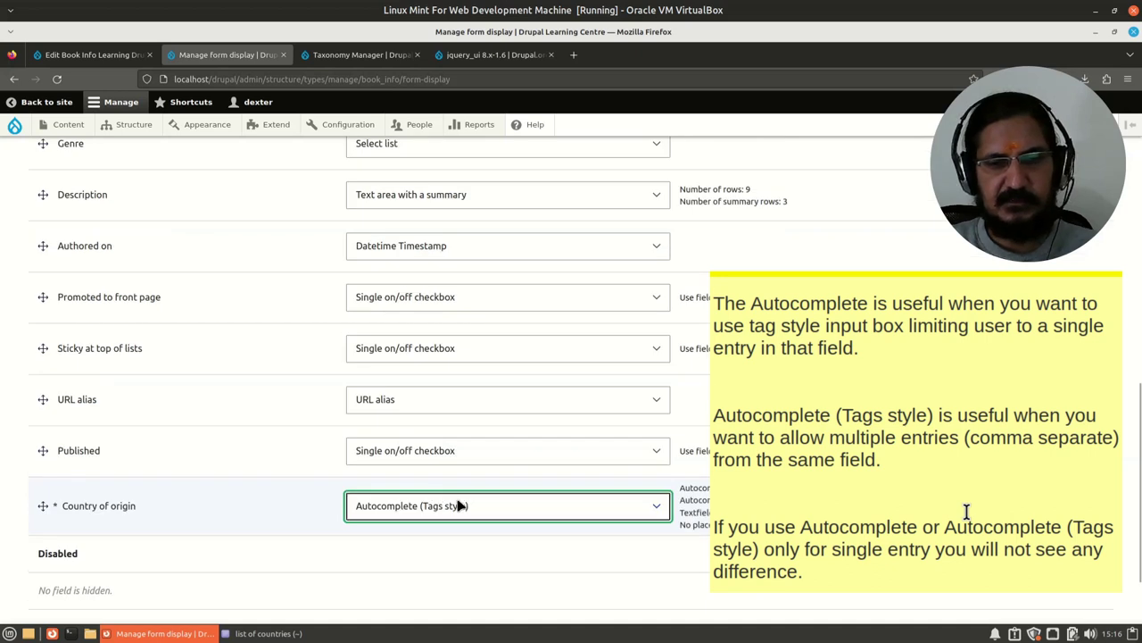
scroll(100, 586, "down", 2)
left_click(51, 544)
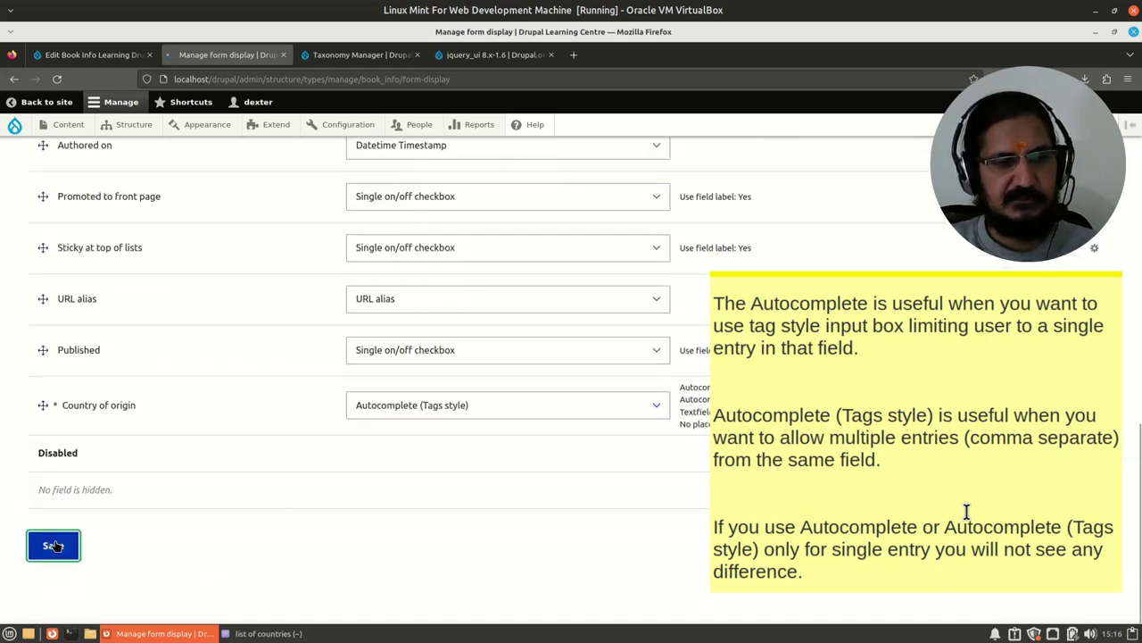
Reload the Learning Drupal edit form and check the tags-style Country of origin suggestions for "i".
left_click(91, 62)
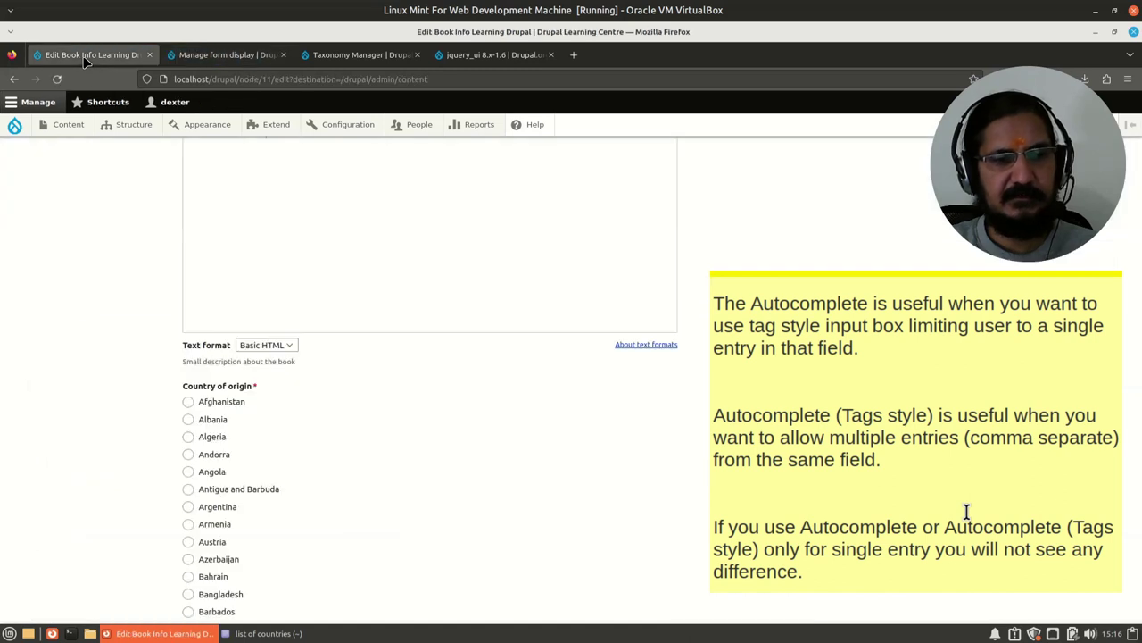
key("F5")
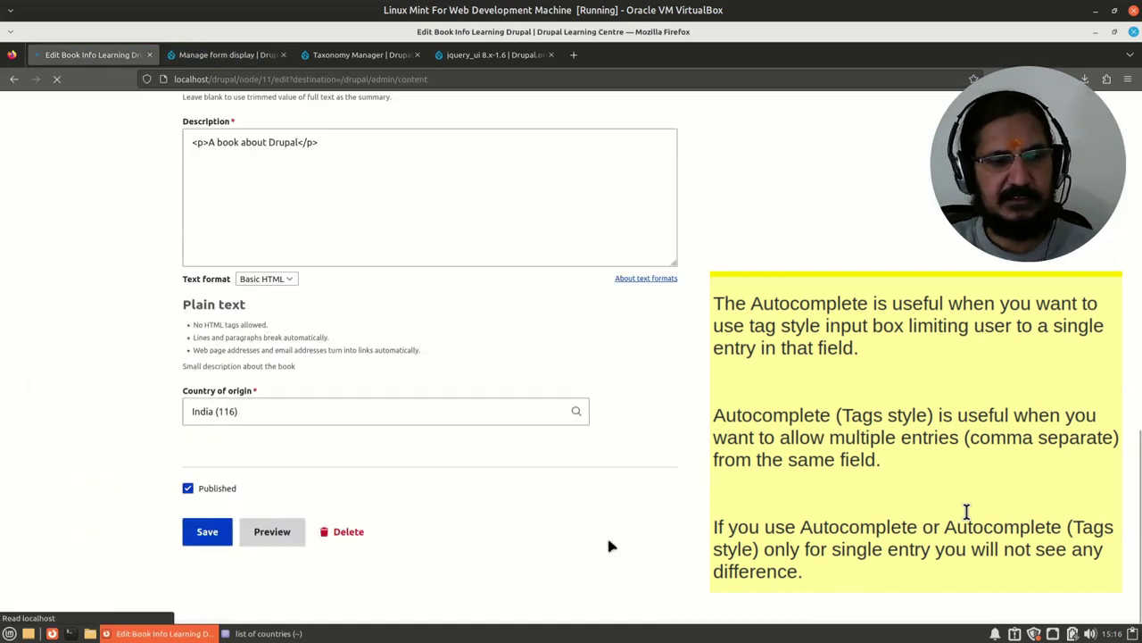
left_click(257, 412)
key("ctrl+a")
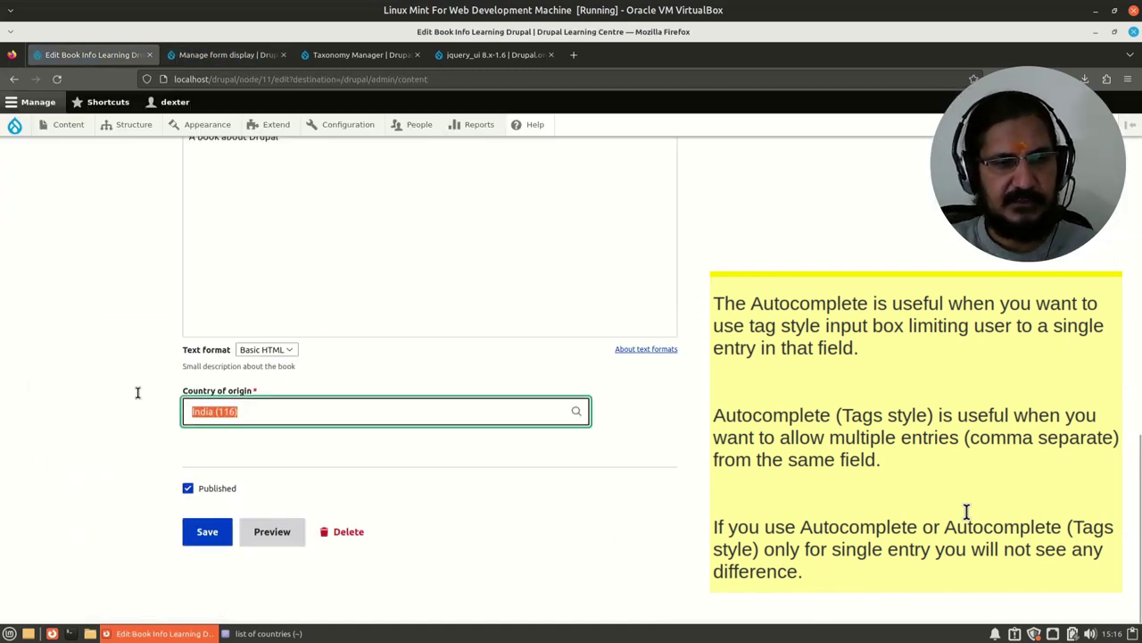
key("BackSpace")
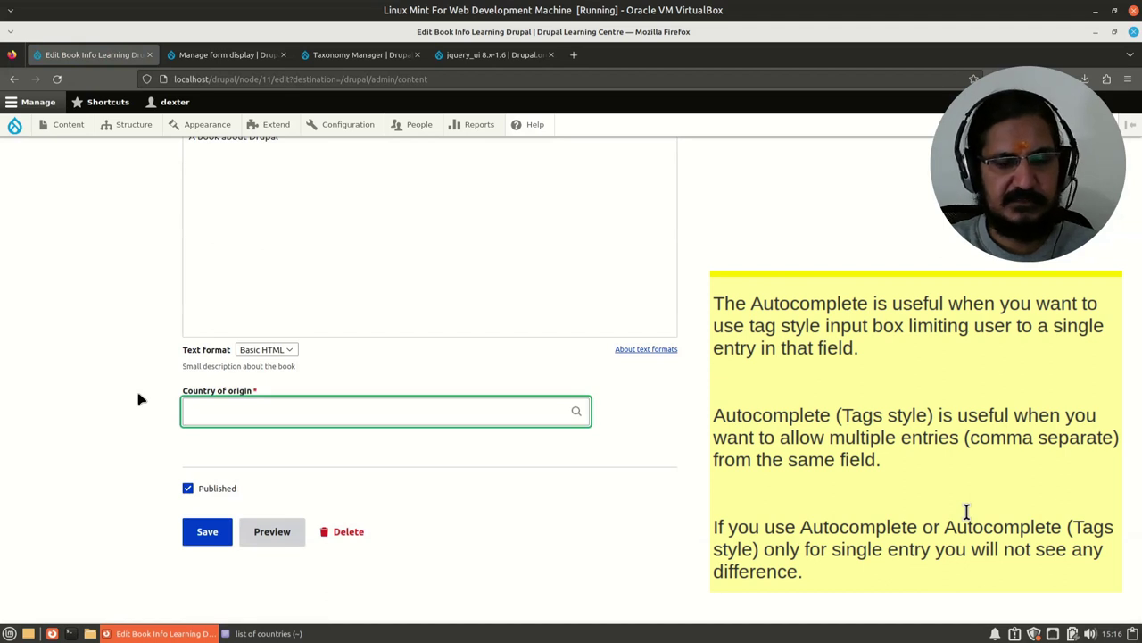
type("i")
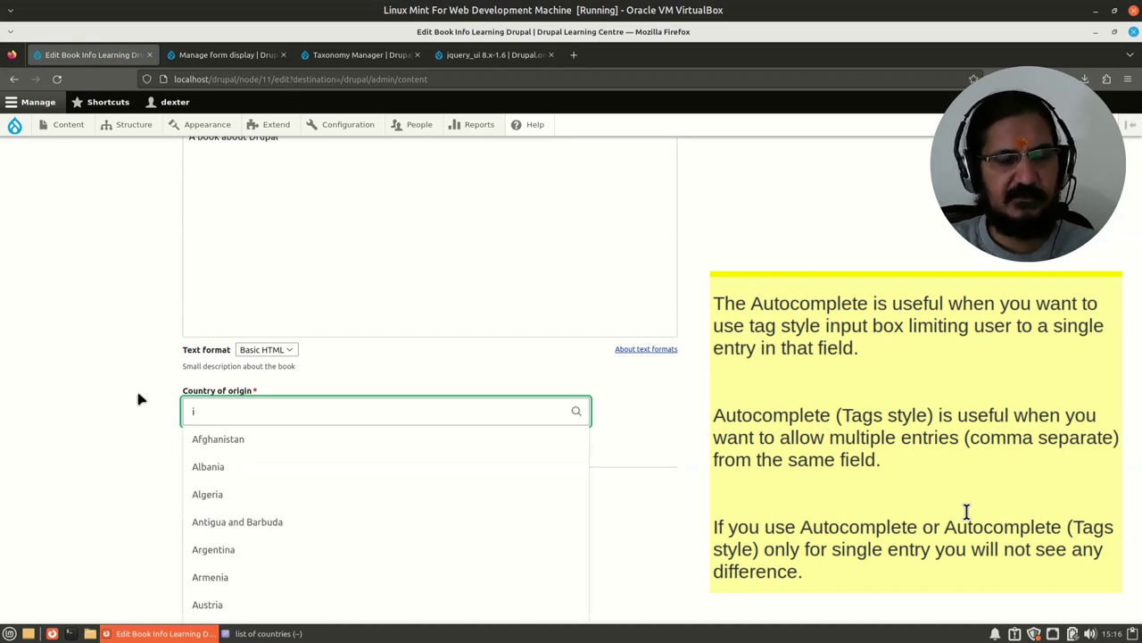
scroll(690, 561, "down", 1)
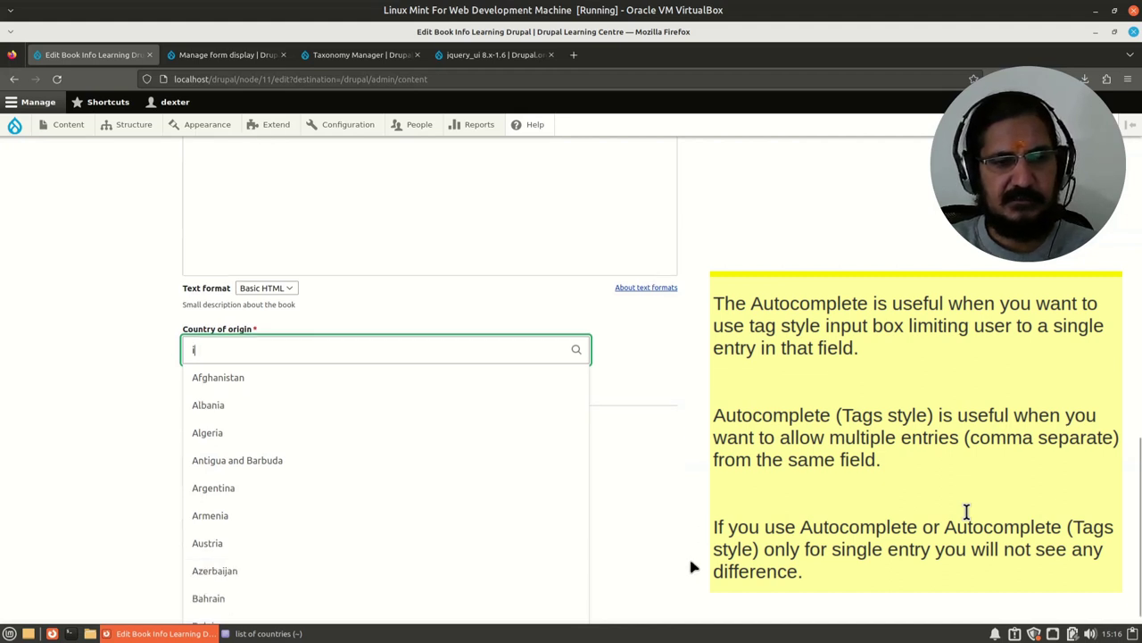
scroll(169, 390, "up", 3)
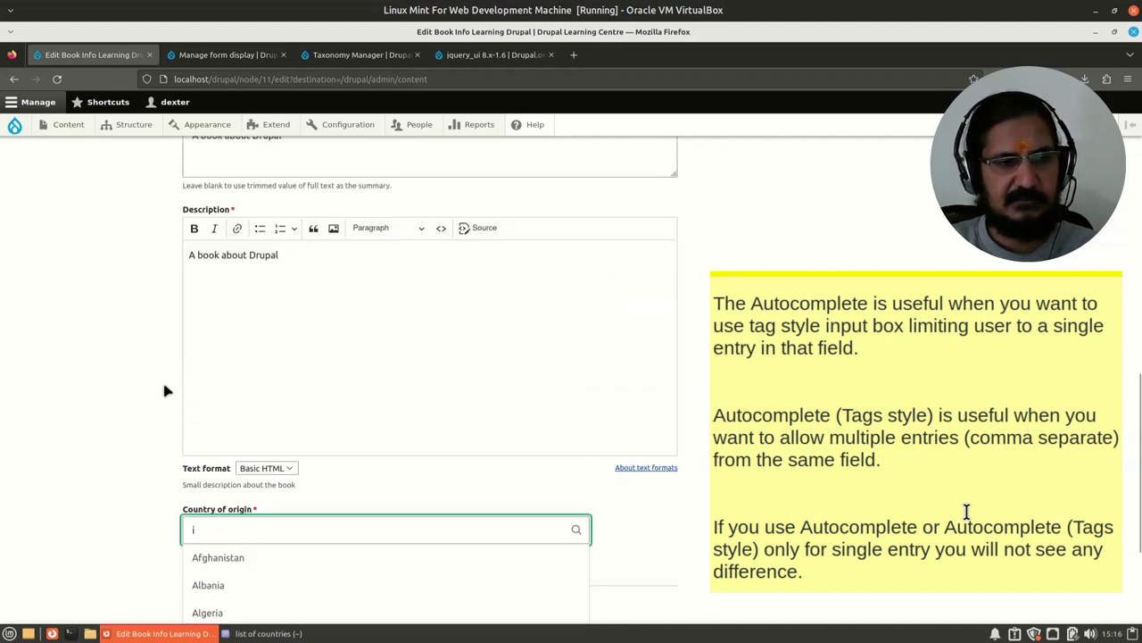
key("Escape")
left_click(132, 525)
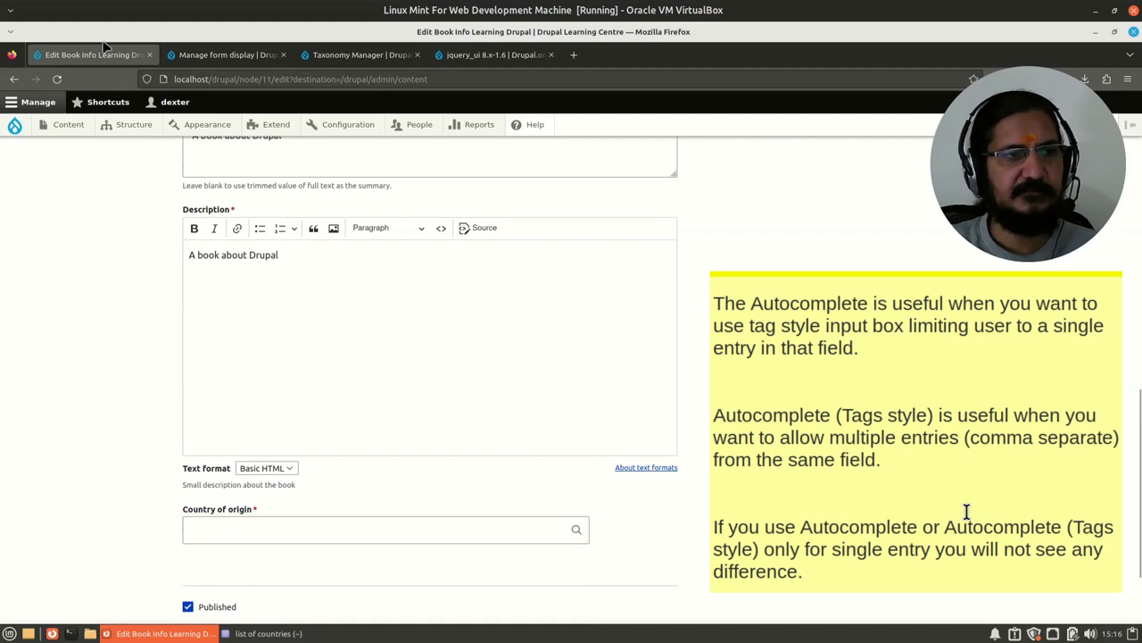
Change the Country of origin widget to Select list in the Book Info form display and save.
left_click(268, 56)
scroll(532, 464, "down", 10)
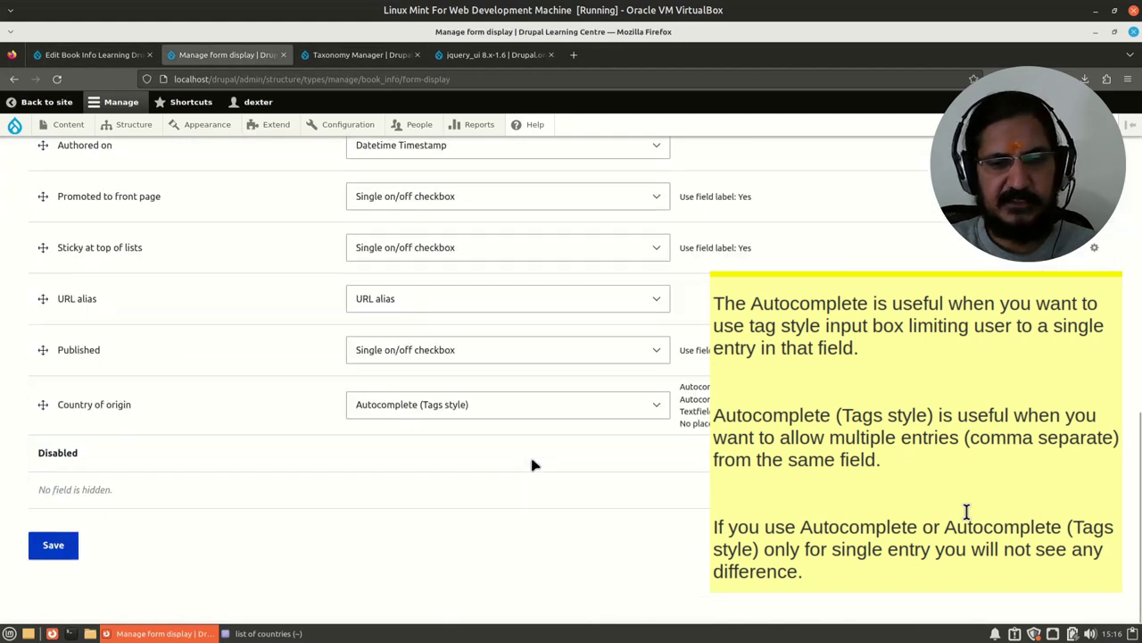
left_click(437, 407)
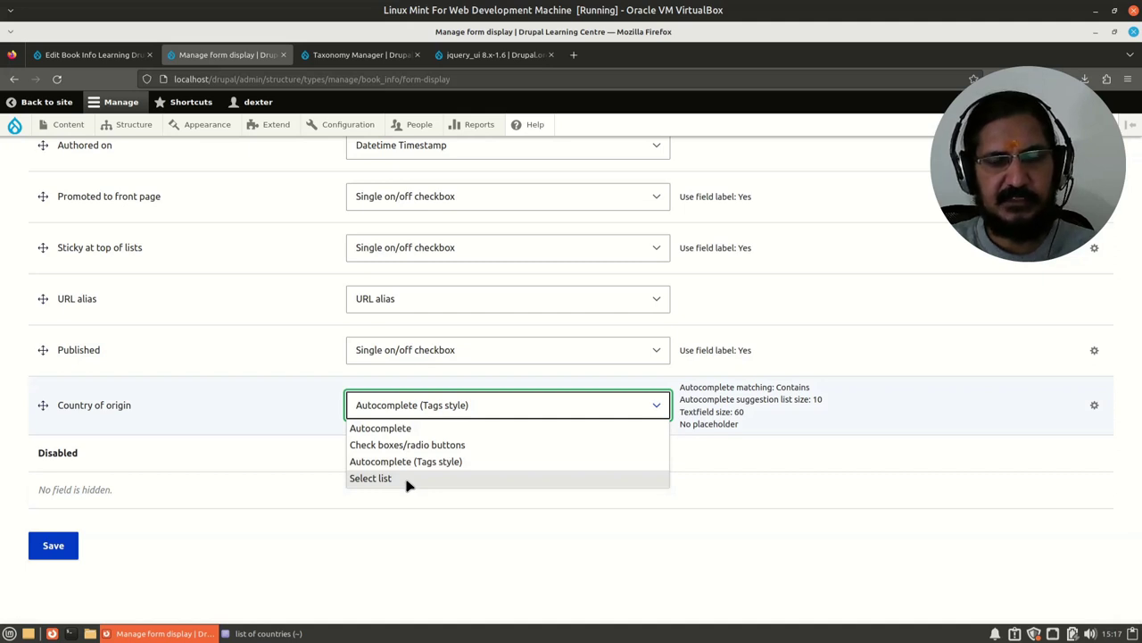
left_click(406, 482)
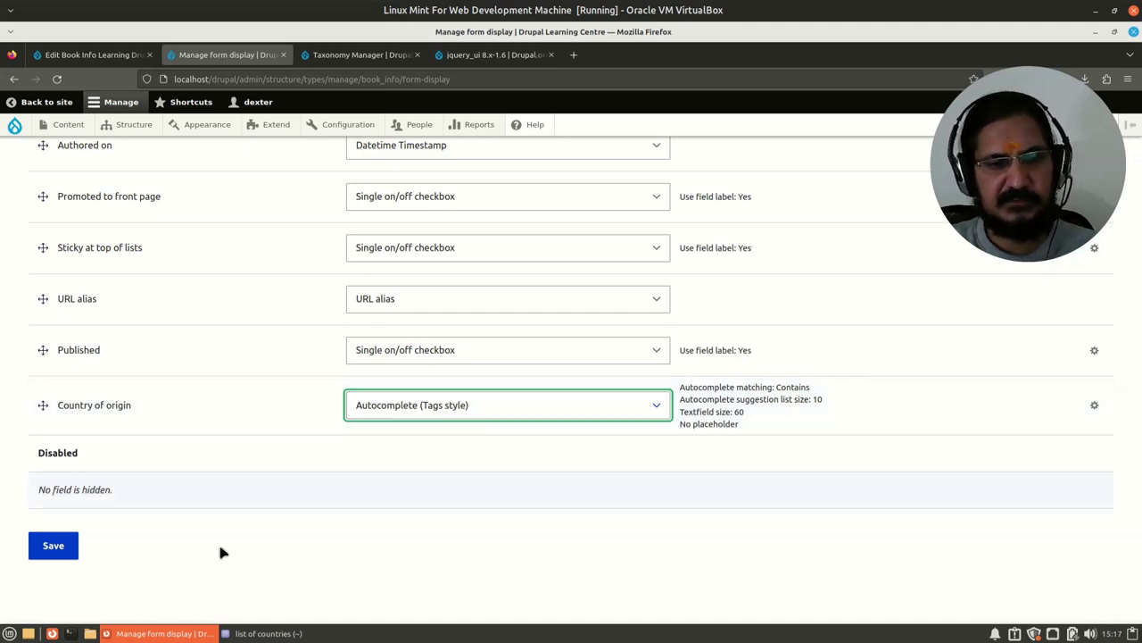
left_click(51, 611)
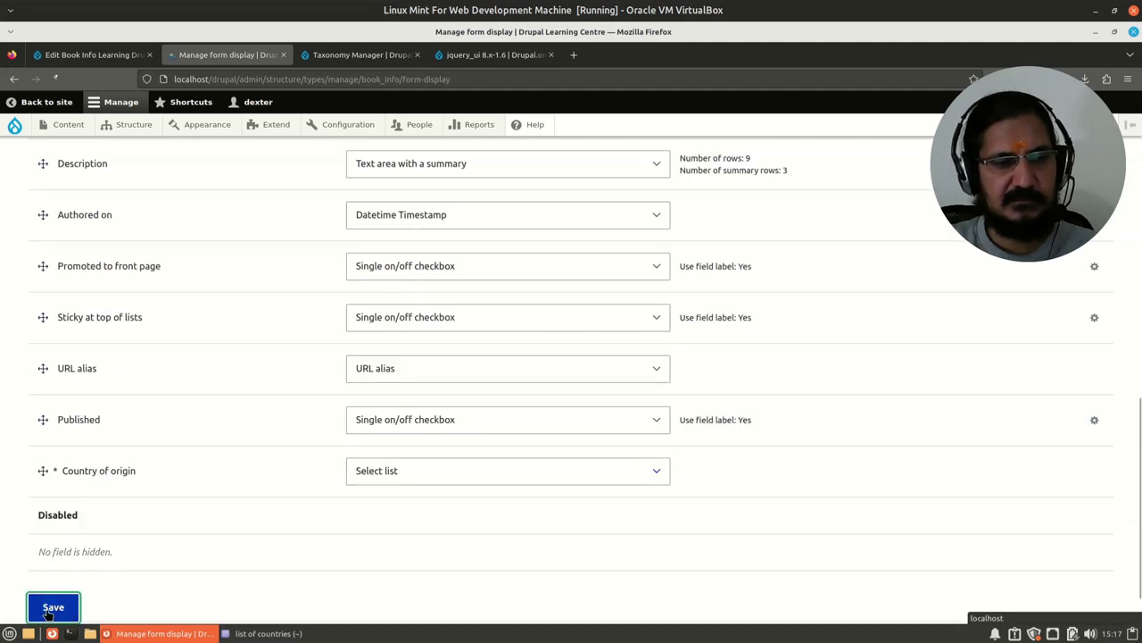
Reload the Learning Drupal edit form and browse the Country of origin select list without changing the selected country.
left_click(76, 56)
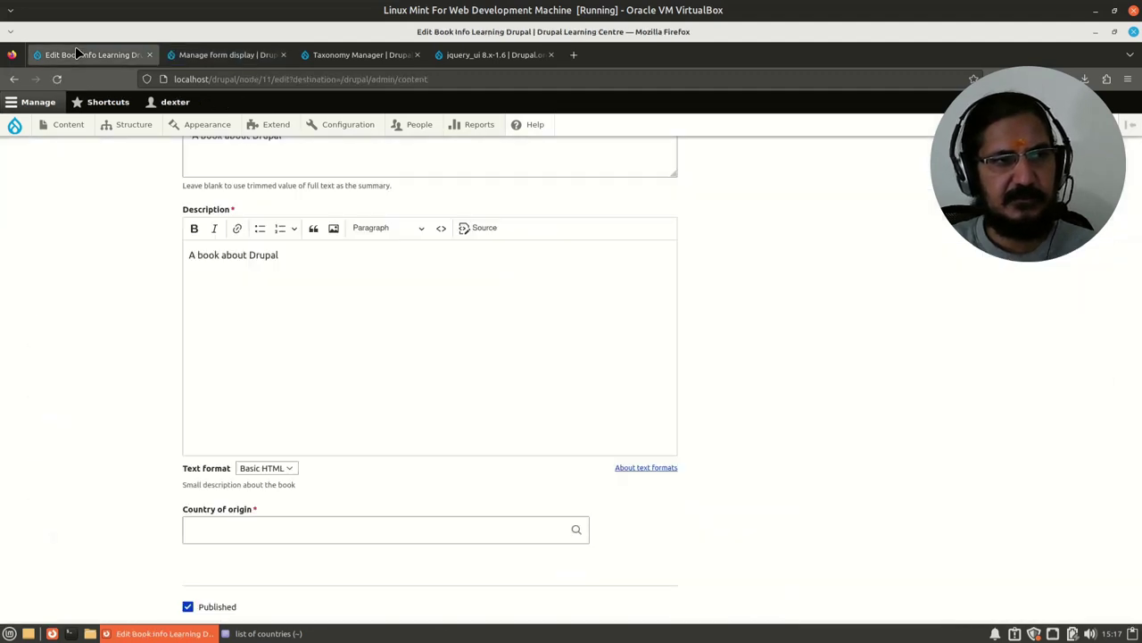
scroll(138, 465, "down", 2)
key("F5")
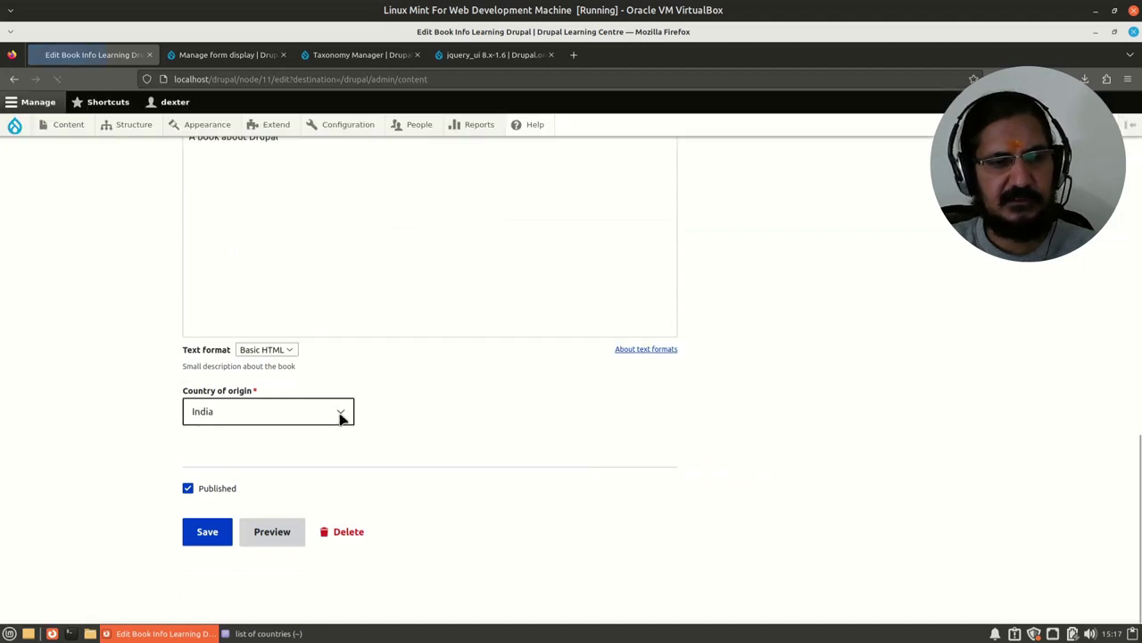
left_click(339, 413)
scroll(322, 326, "down", 3)
scroll(310, 326, "up", 6)
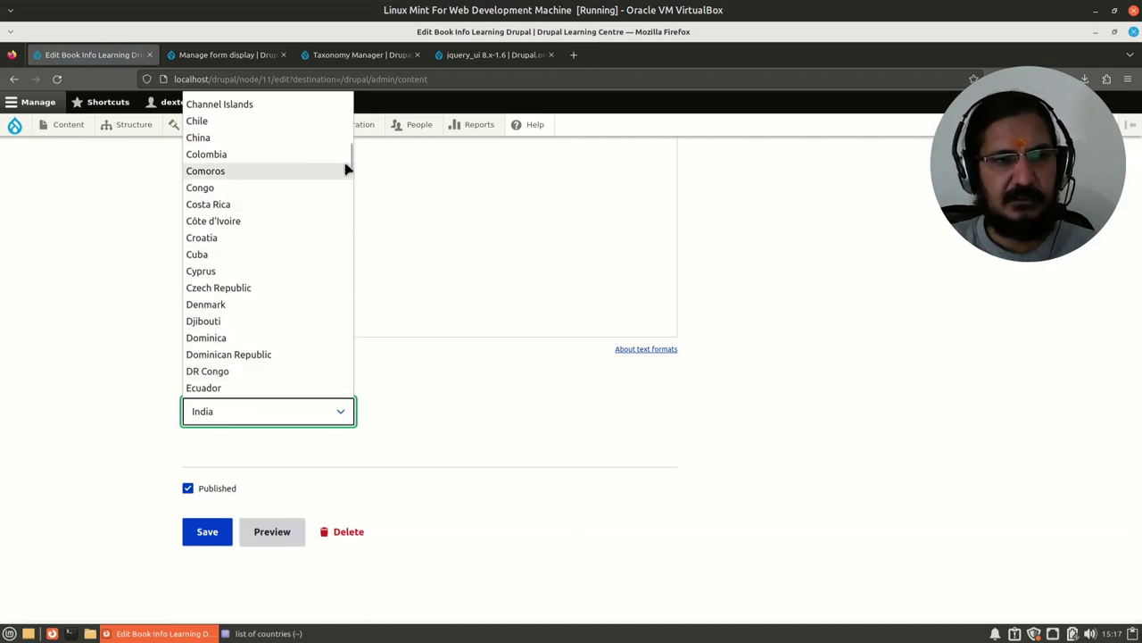
left_click_drag(351, 165, 352, 107)
left_click(495, 412)
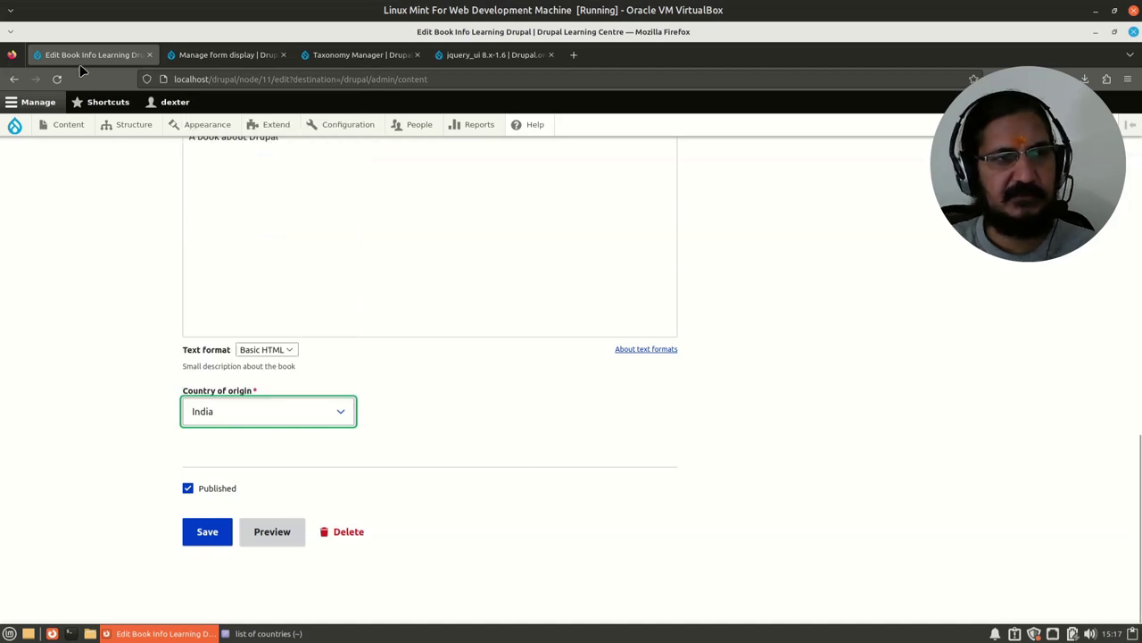
Switch the Country of origin widget back to Autocomplete in the Book Info form display.
left_click(225, 56)
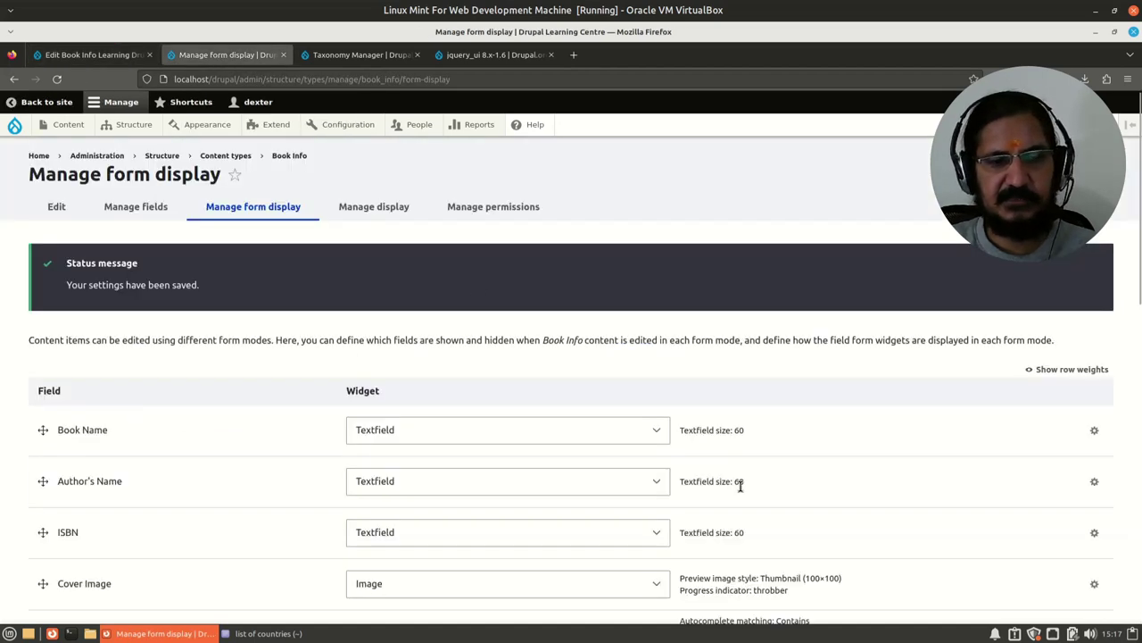
scroll(741, 478, "down", 5)
scroll(714, 482, "down", 5)
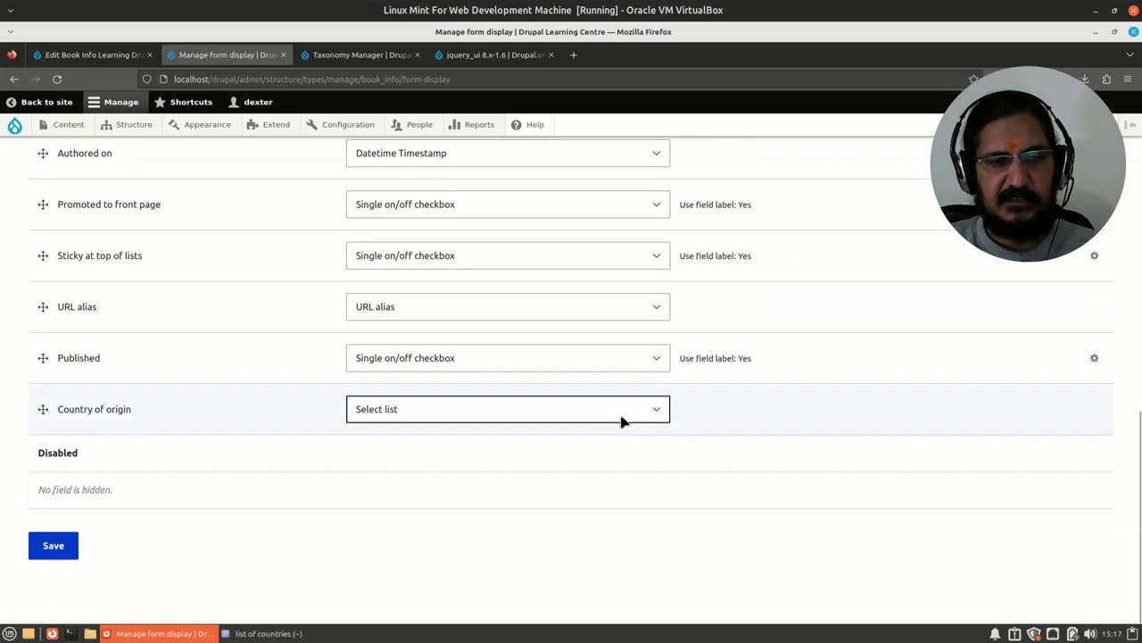
left_click(616, 418)
left_click(524, 433)
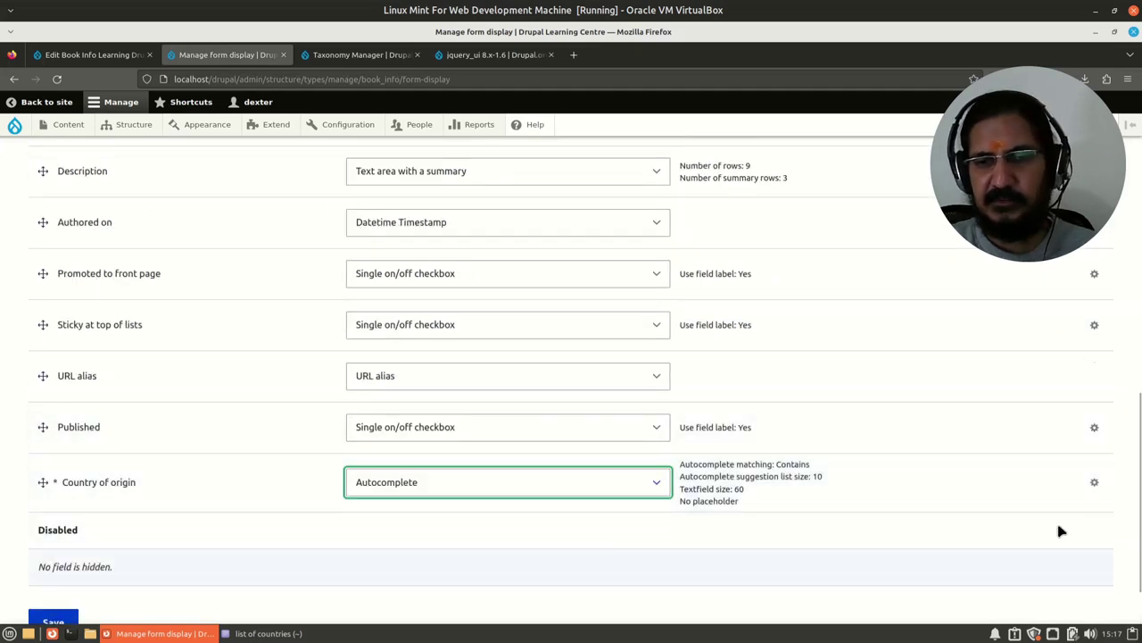
Configure the Country of origin autocomplete to use Starts with matching and list 100 results, and save the form display.
left_click(1094, 482)
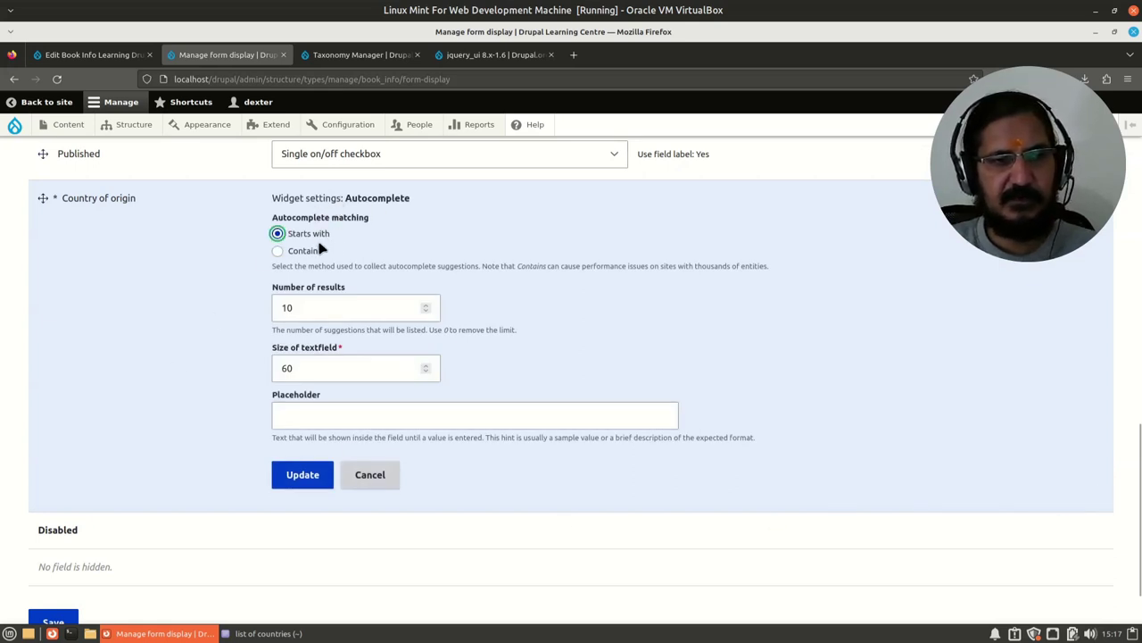
left_click(306, 310)
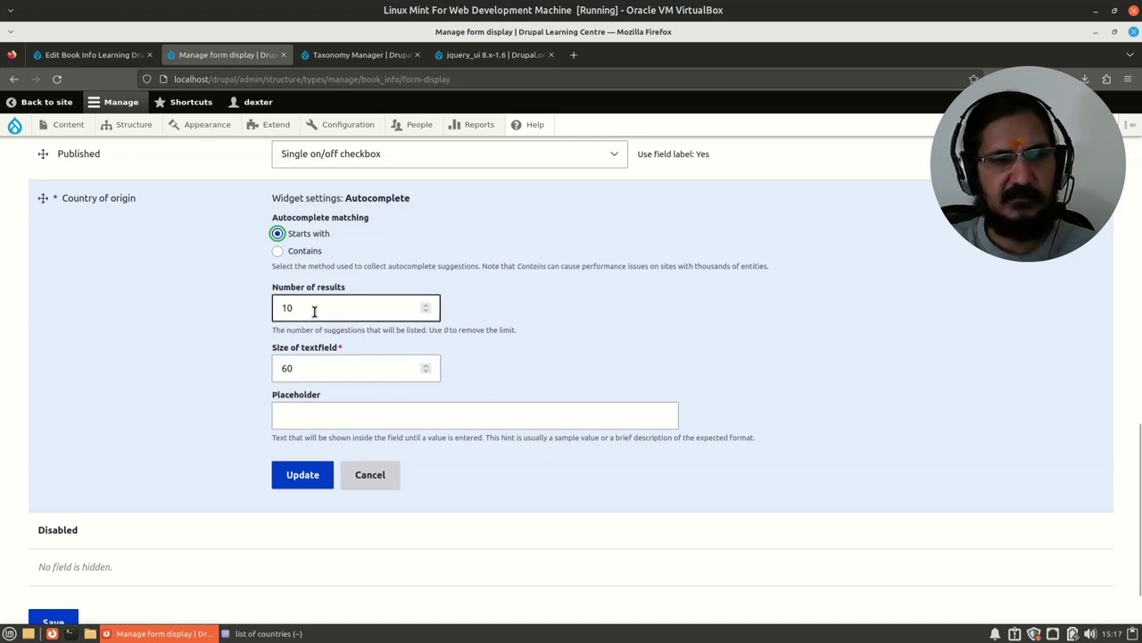
left_click(312, 309)
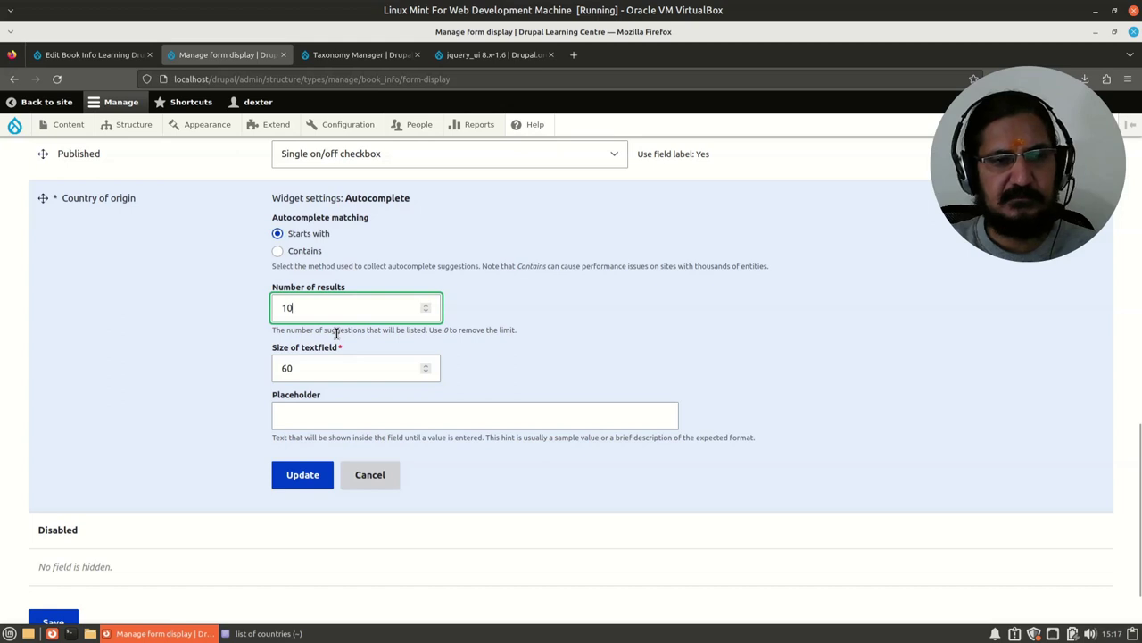
type("0")
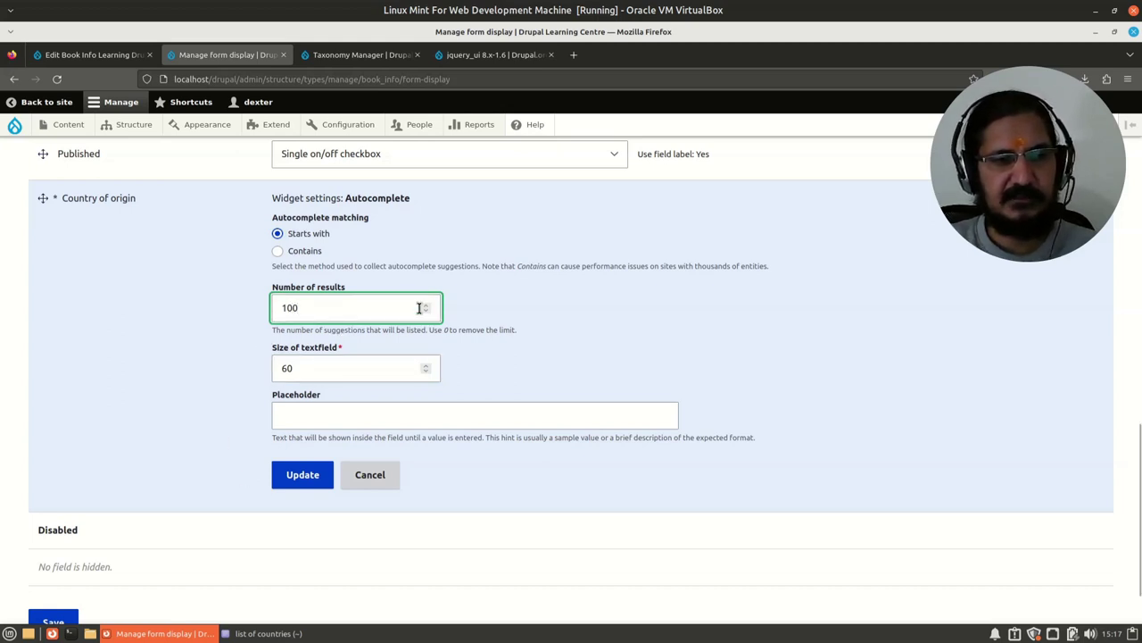
left_click(303, 475)
scroll(219, 540, "down", 2)
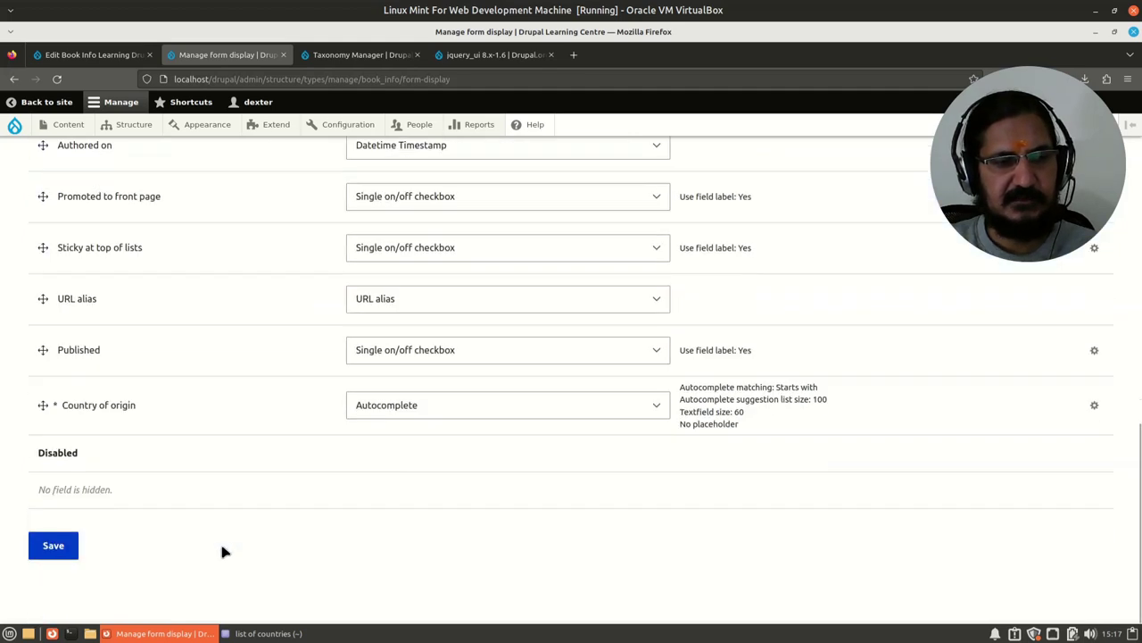
left_click(52, 546)
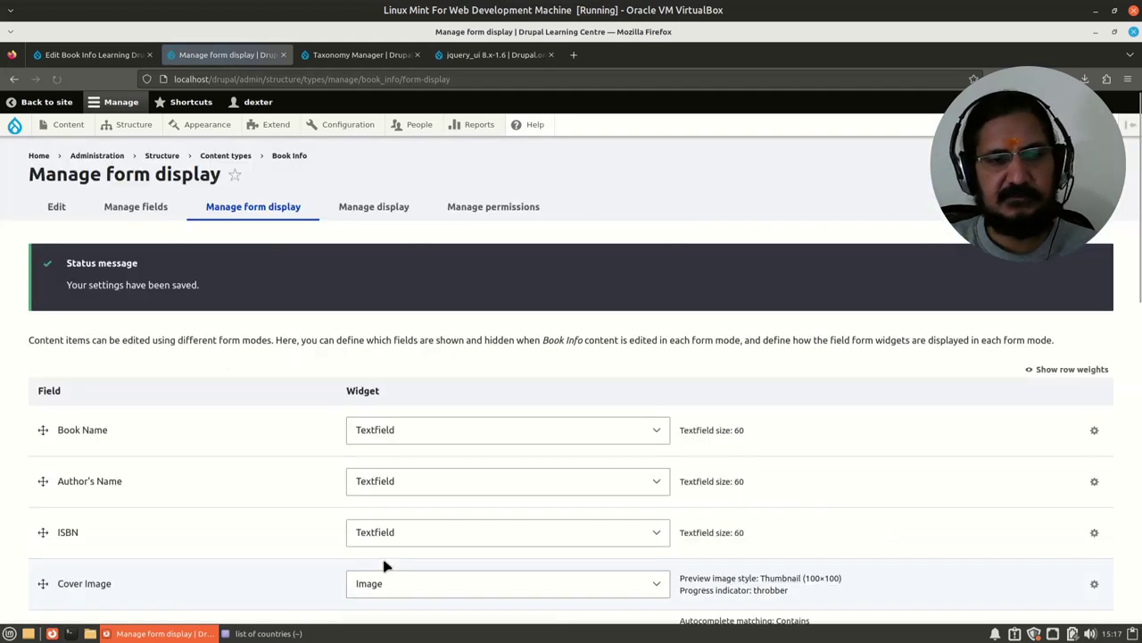
Reload the Learning Drupal edit form and check the Country of origin suggestions for "i" and "in" without choosing one.
key("ctrl+Page_Up")
key("F5")
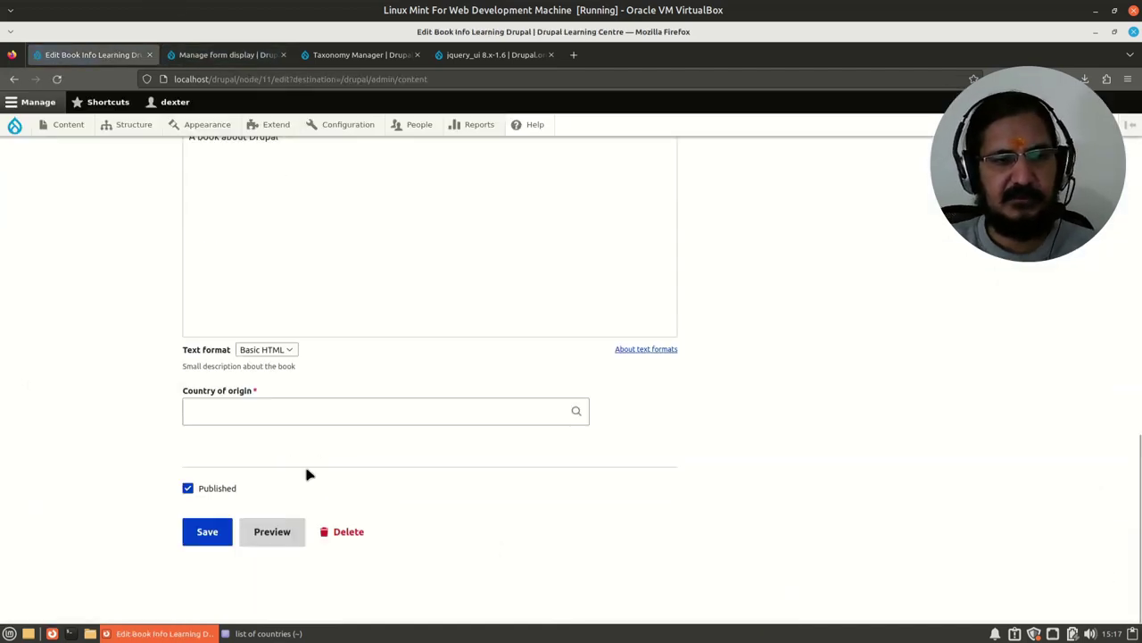
left_click(278, 407)
type("i")
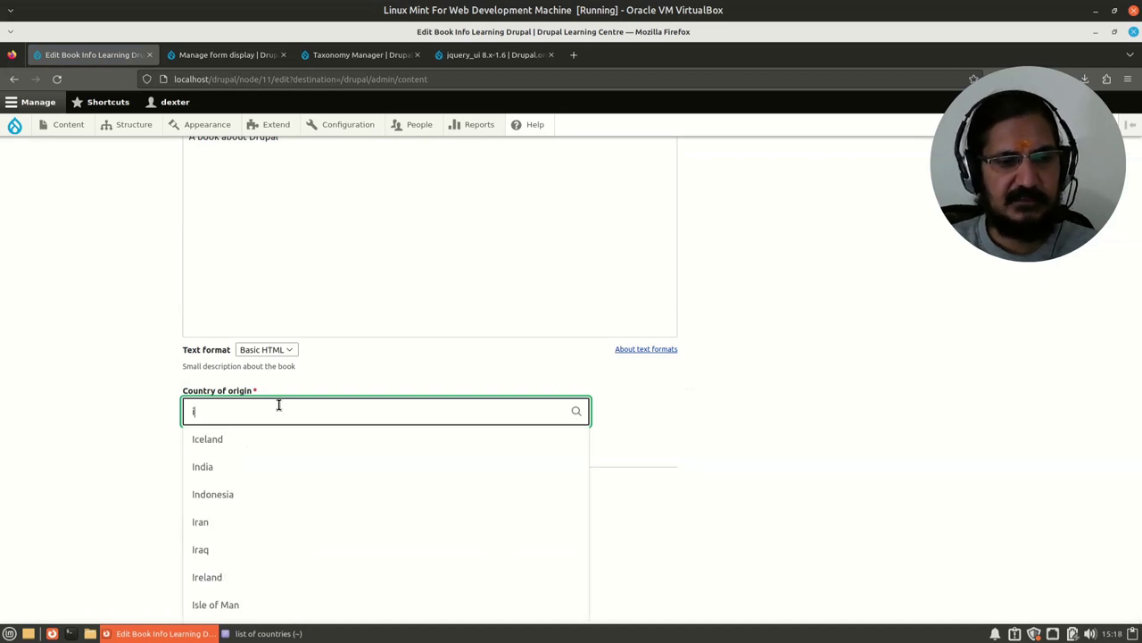
type("n")
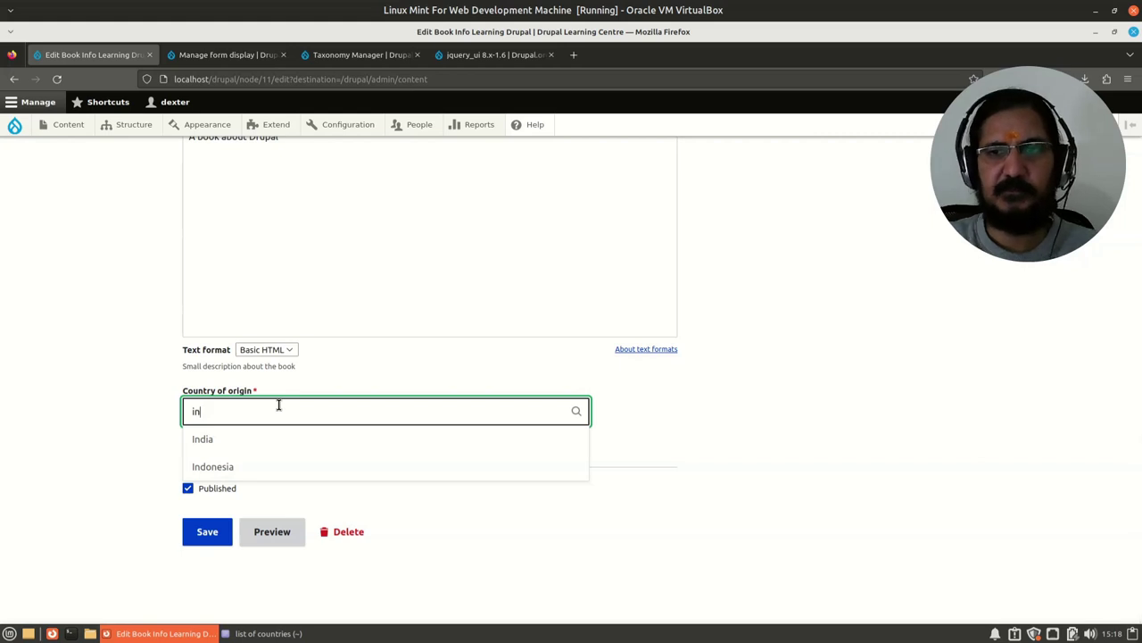
left_click(643, 500)
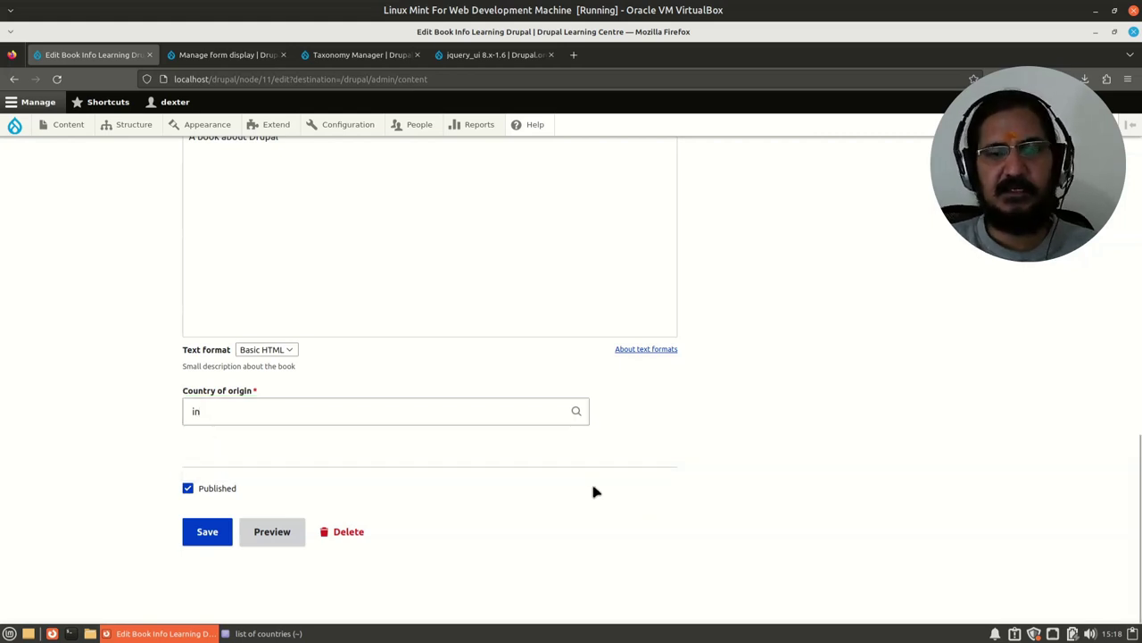